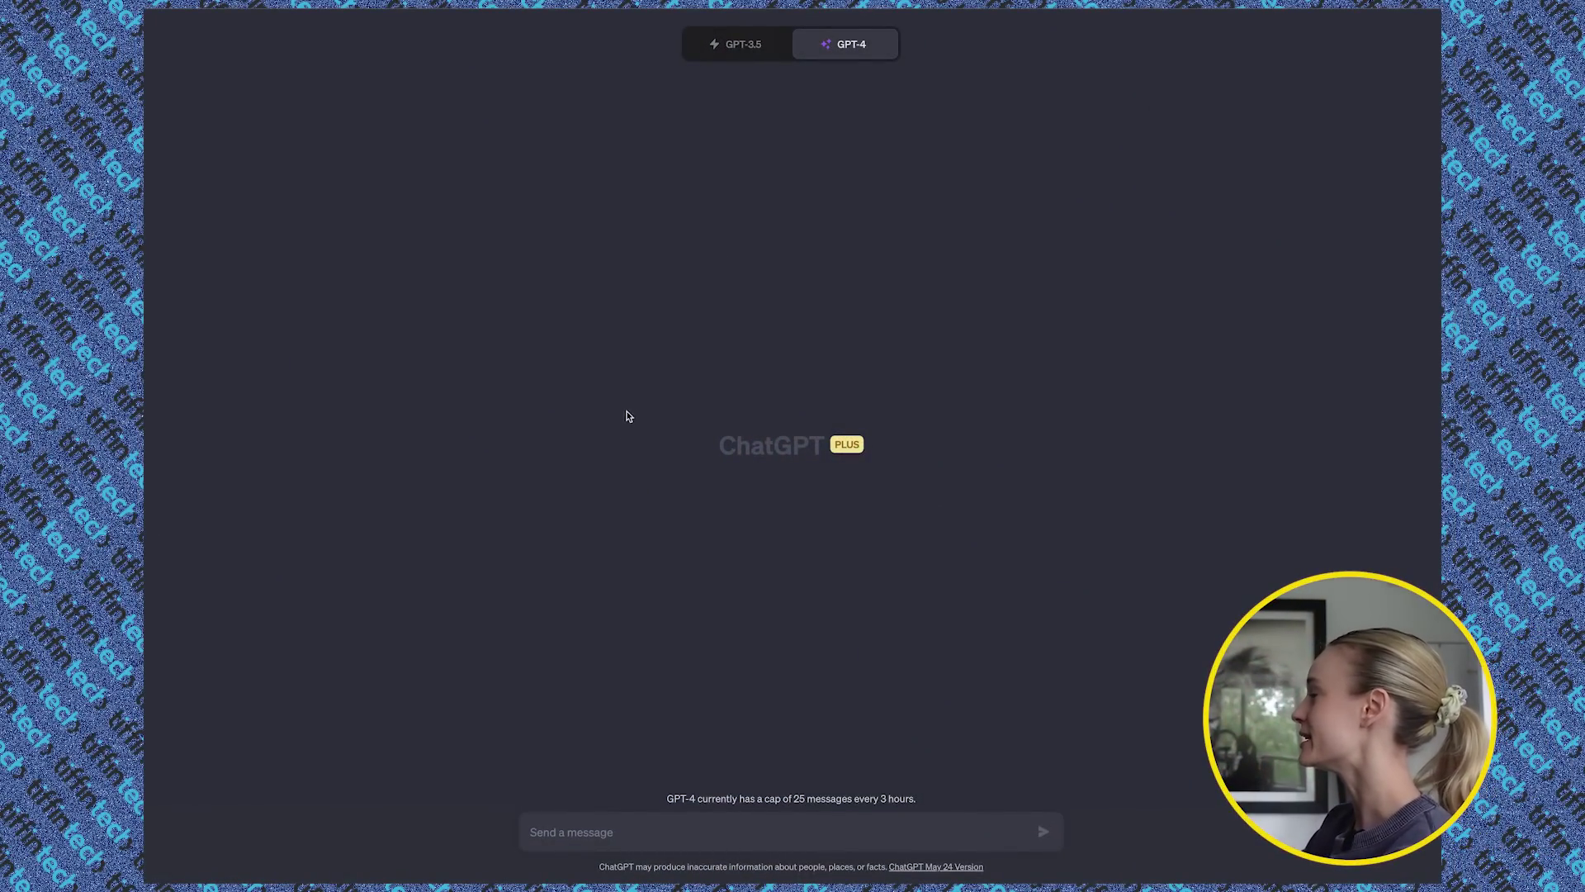
View the GPT-4 model options, then open ChatGPT's Settings dialog from the account menu.
mouse_move(866, 58)
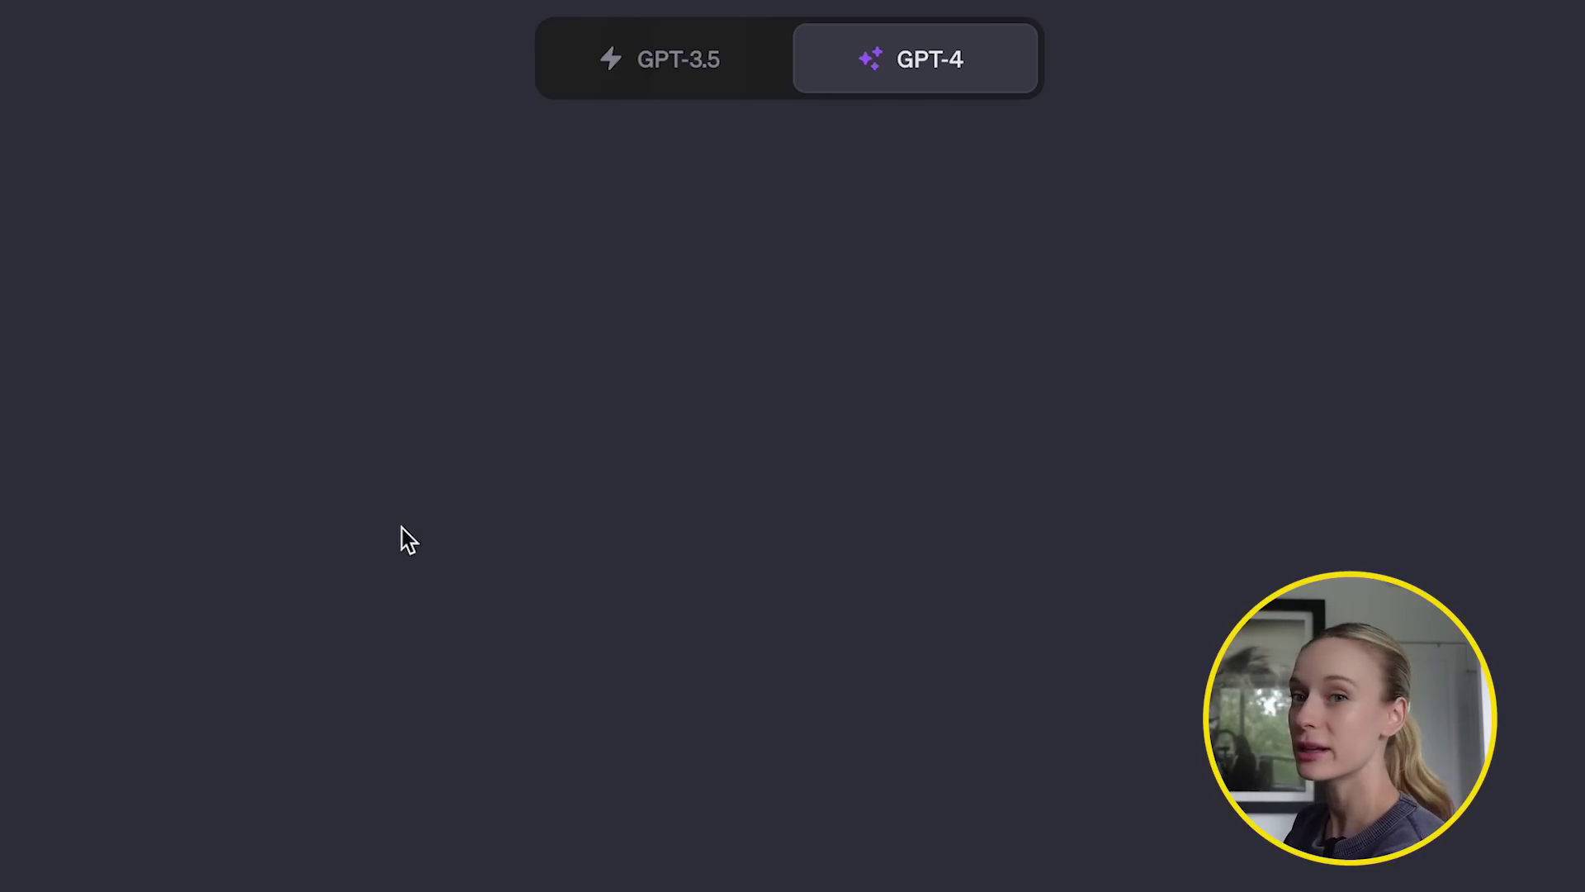
mouse_move(1008, 98)
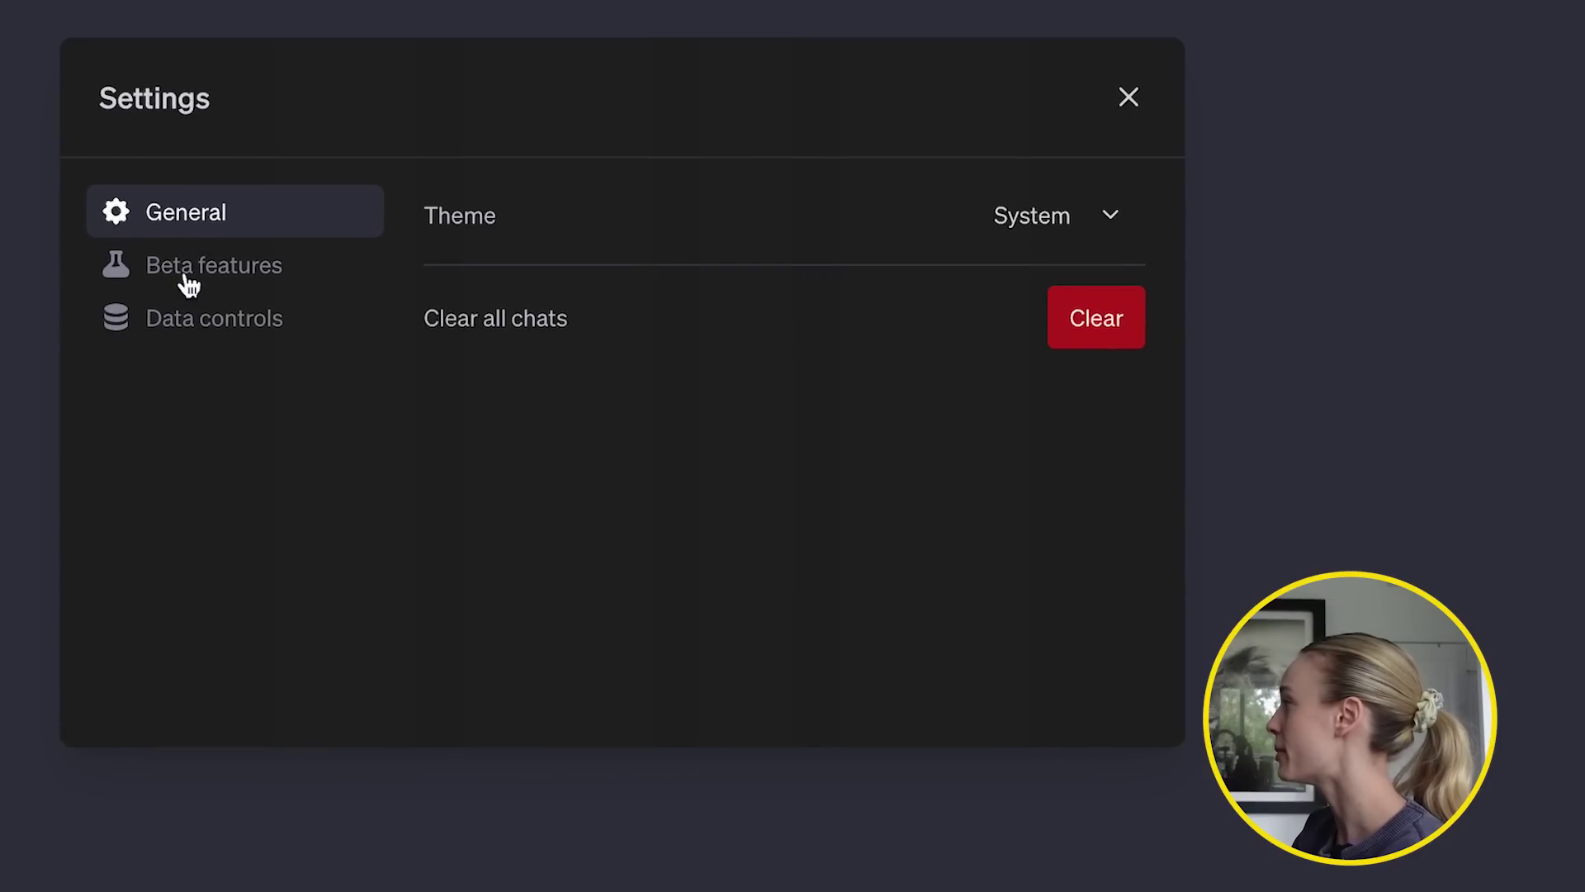
Verify Plugins and Code interpreter are enabled under Beta features, then close the Settings dialog.
left_click(185, 276)
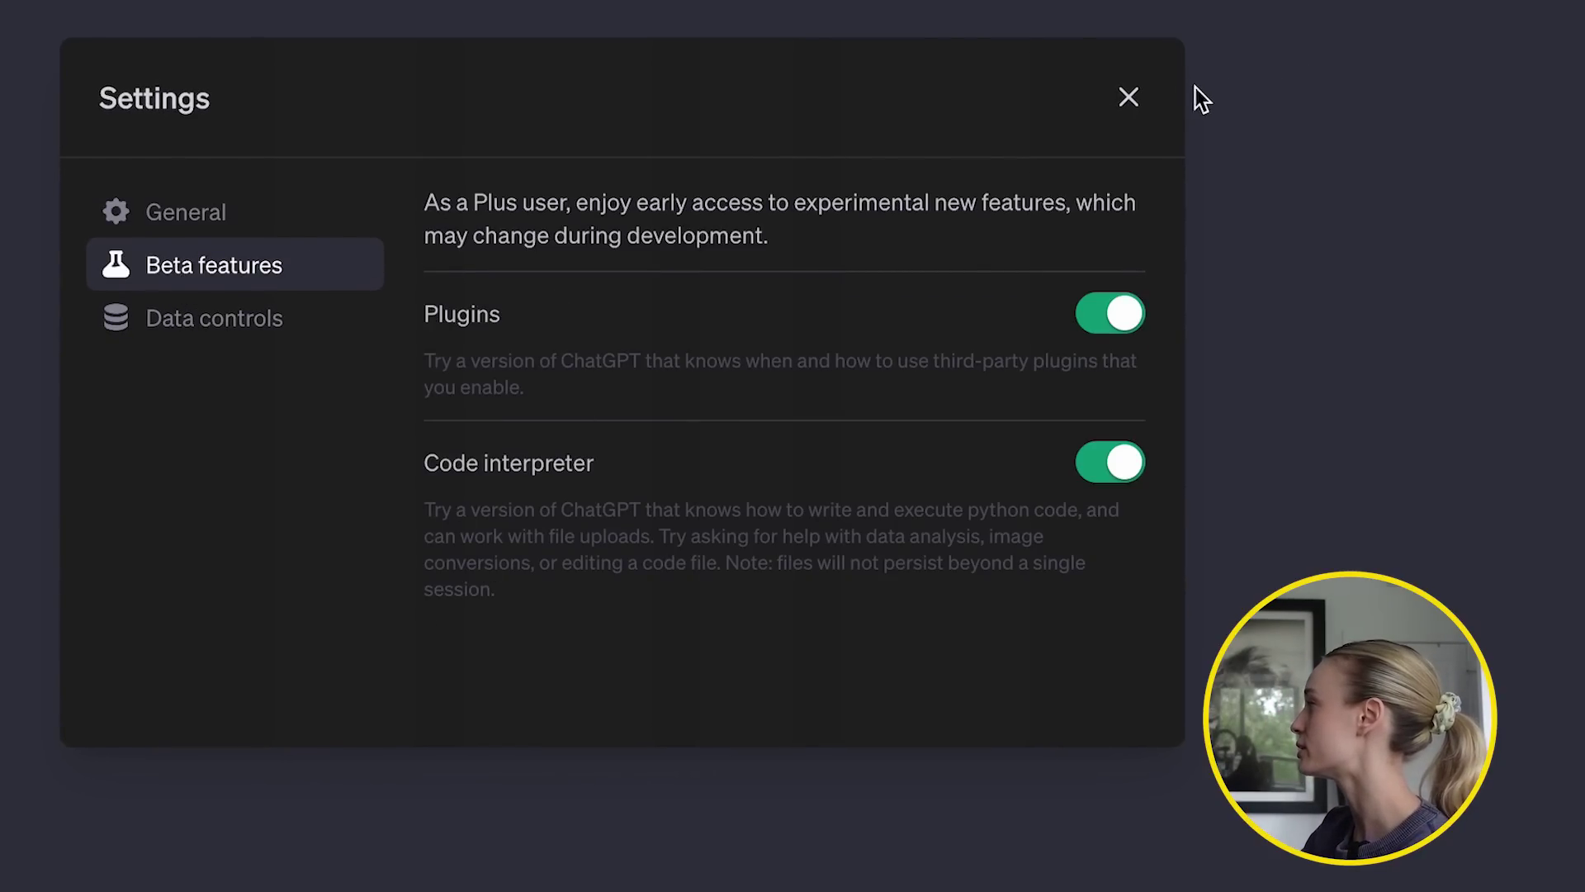
left_click(1140, 103)
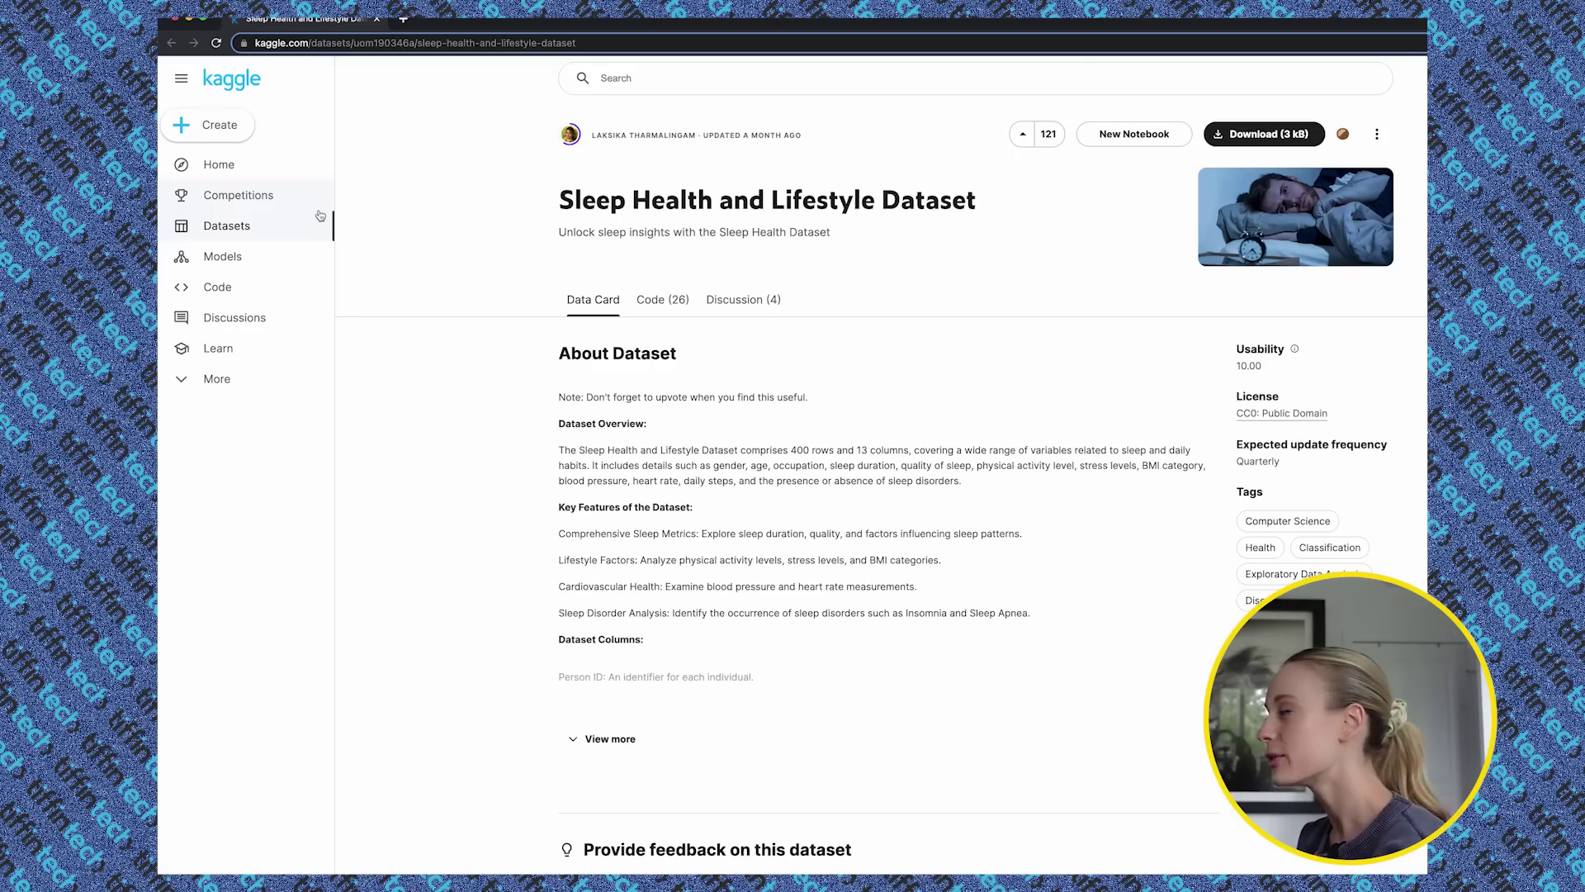
Browse Kaggle's datasets list, return to the Sleep Health and Lifestyle Dataset page, and download it (3 kB).
left_click(256, 235)
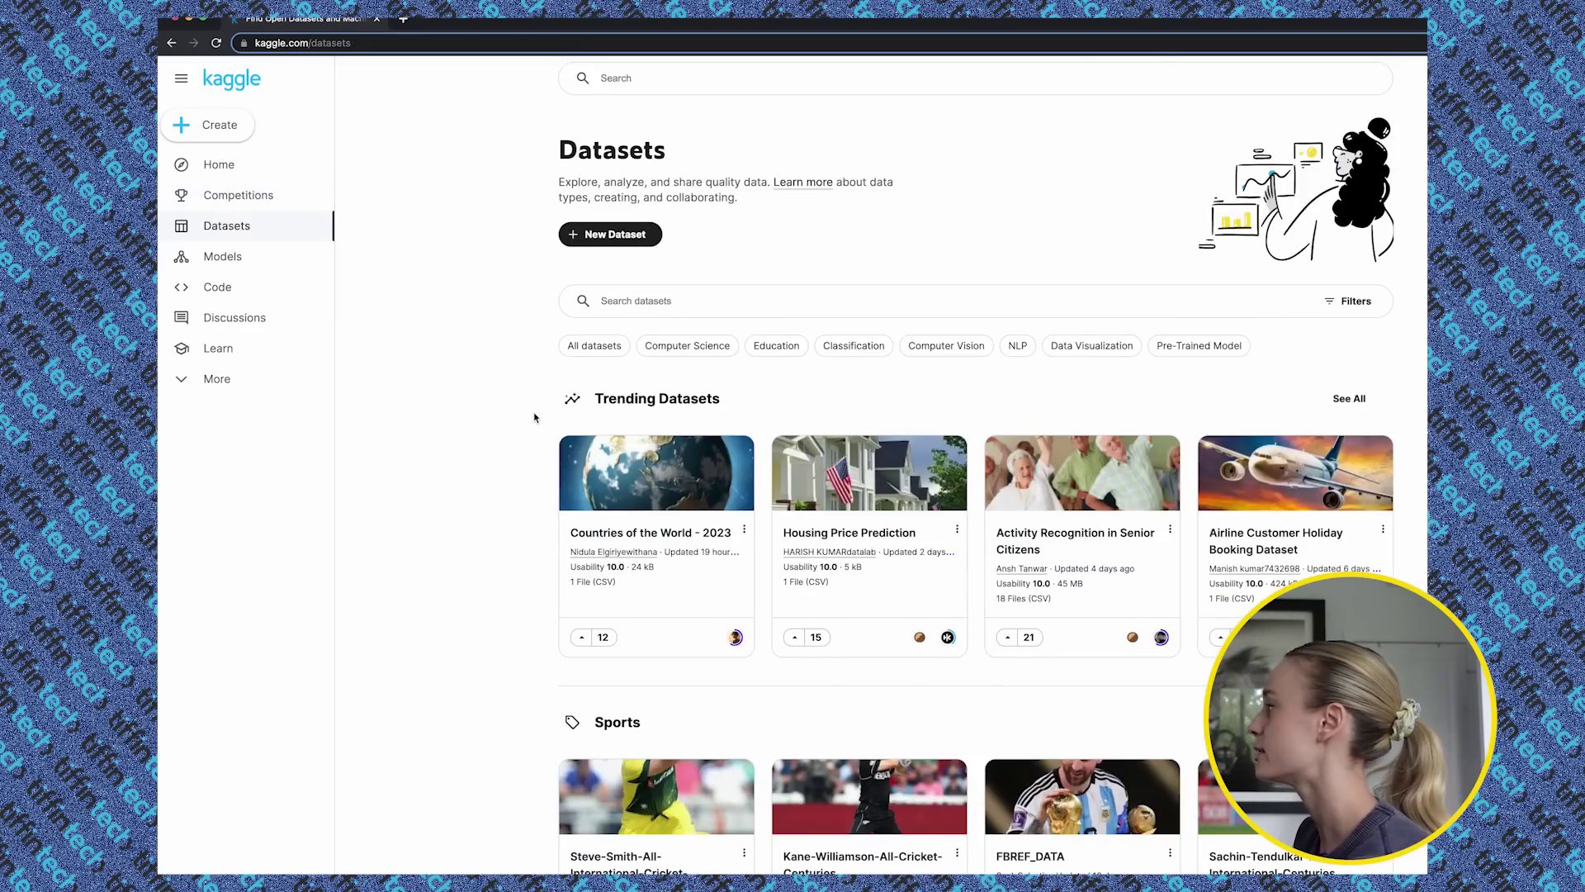
scroll(536, 419, "down", 2)
scroll(534, 417, "down", 5)
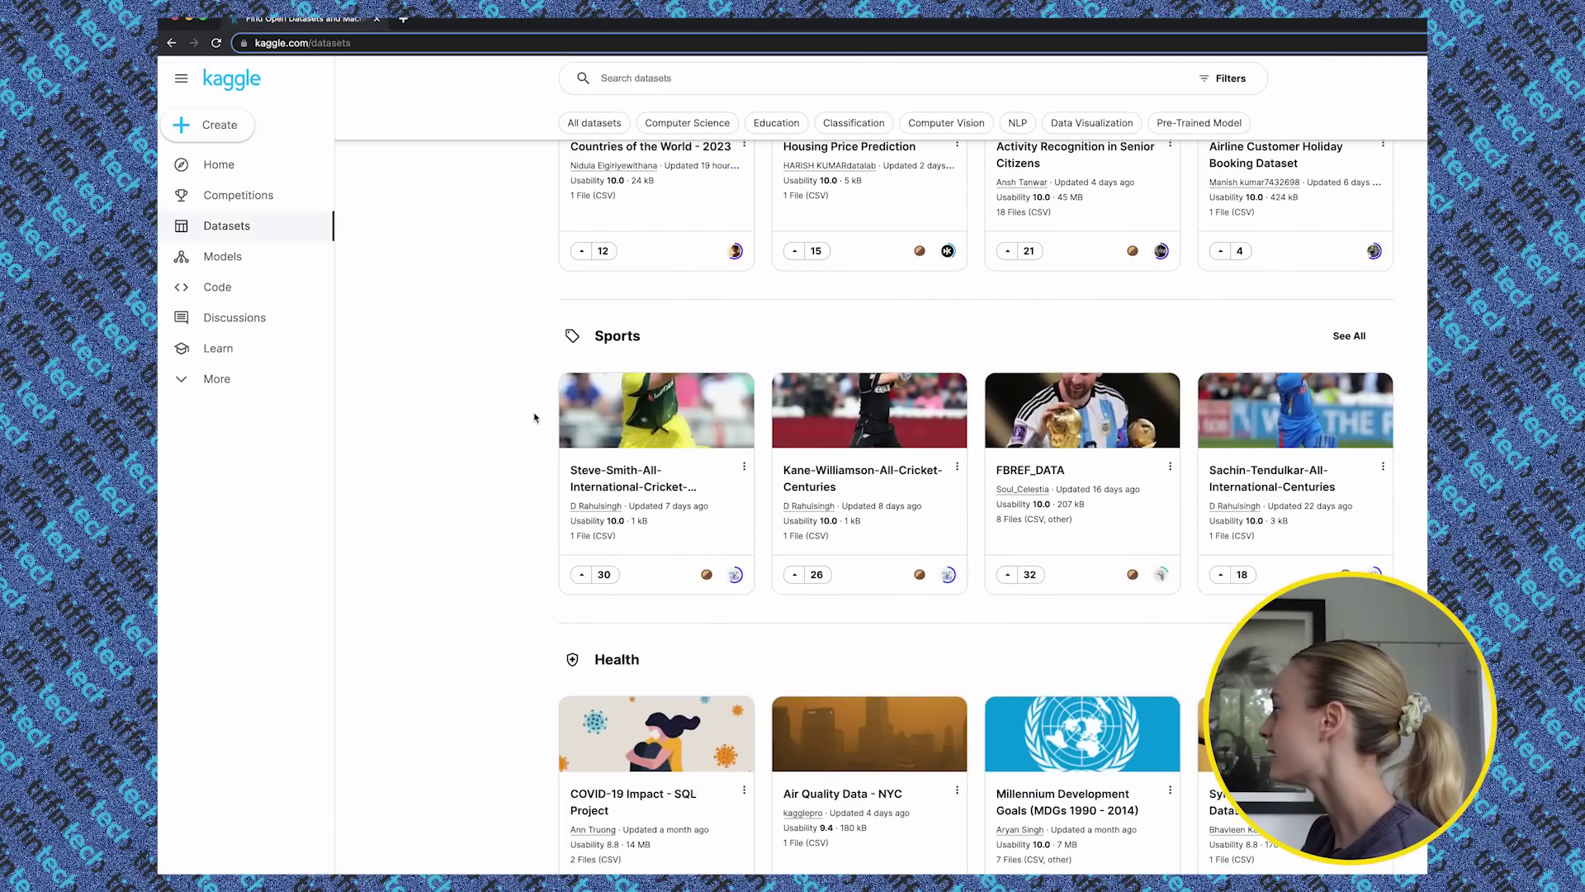
scroll(534, 417, "up", 6)
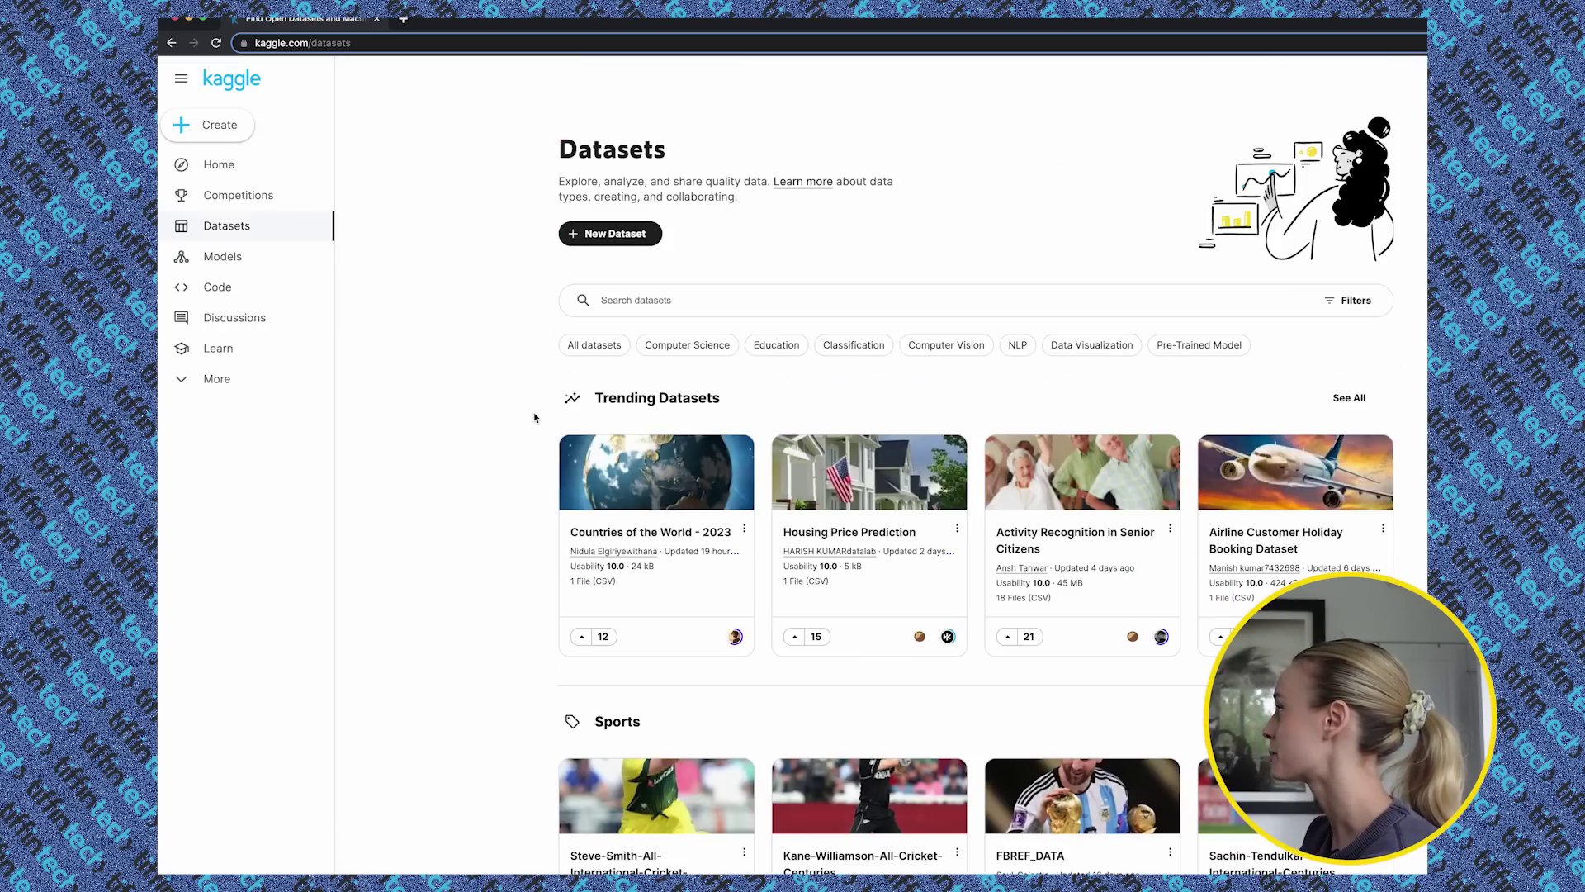
left_click(175, 43)
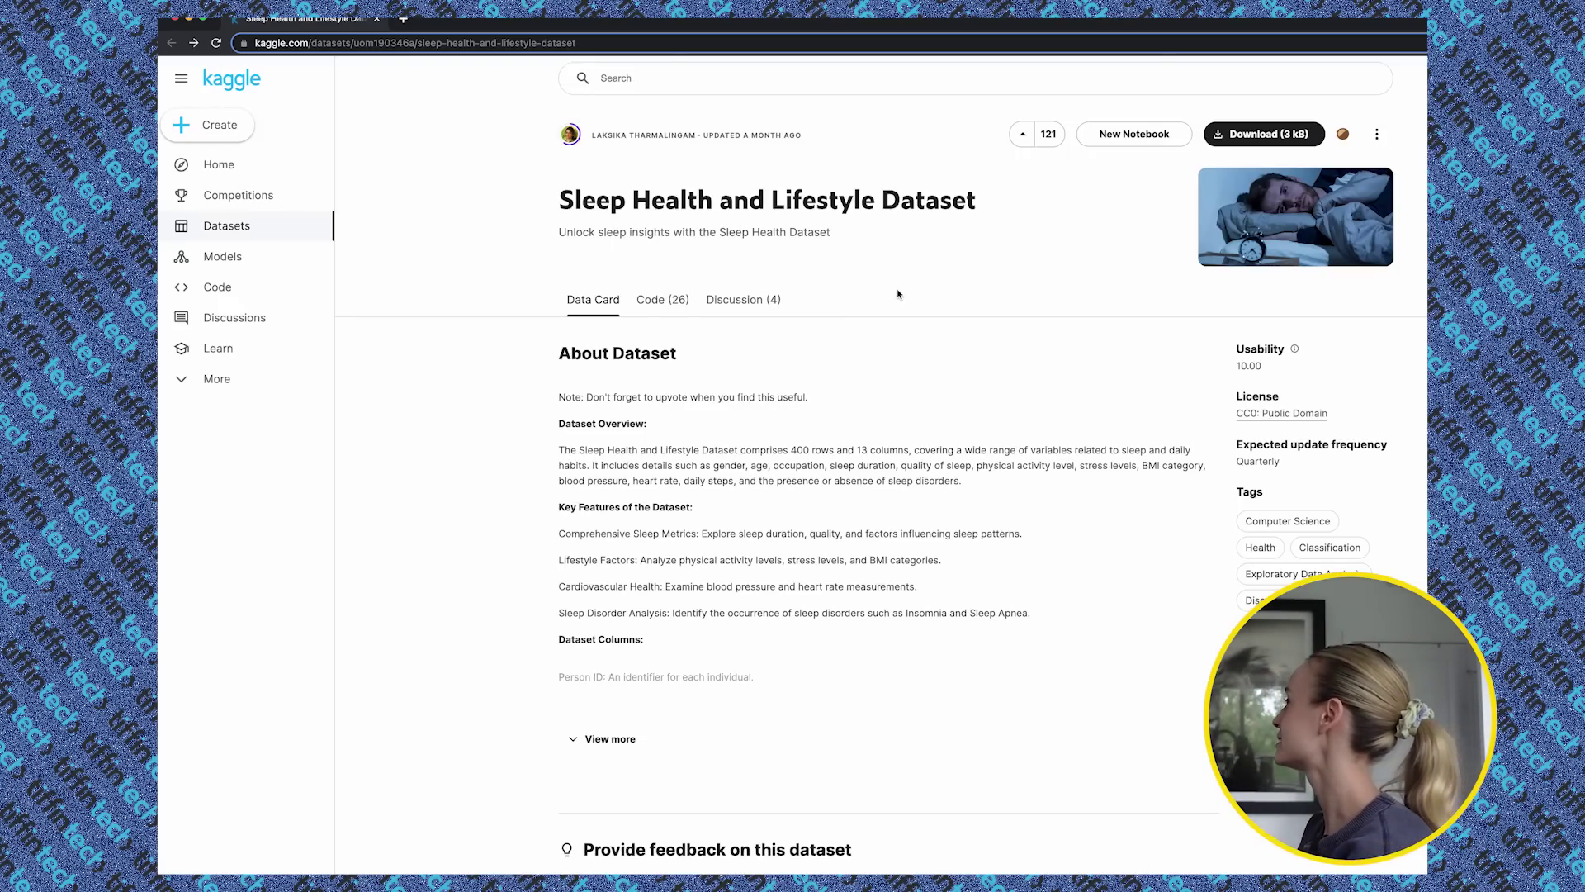
left_click(1229, 142)
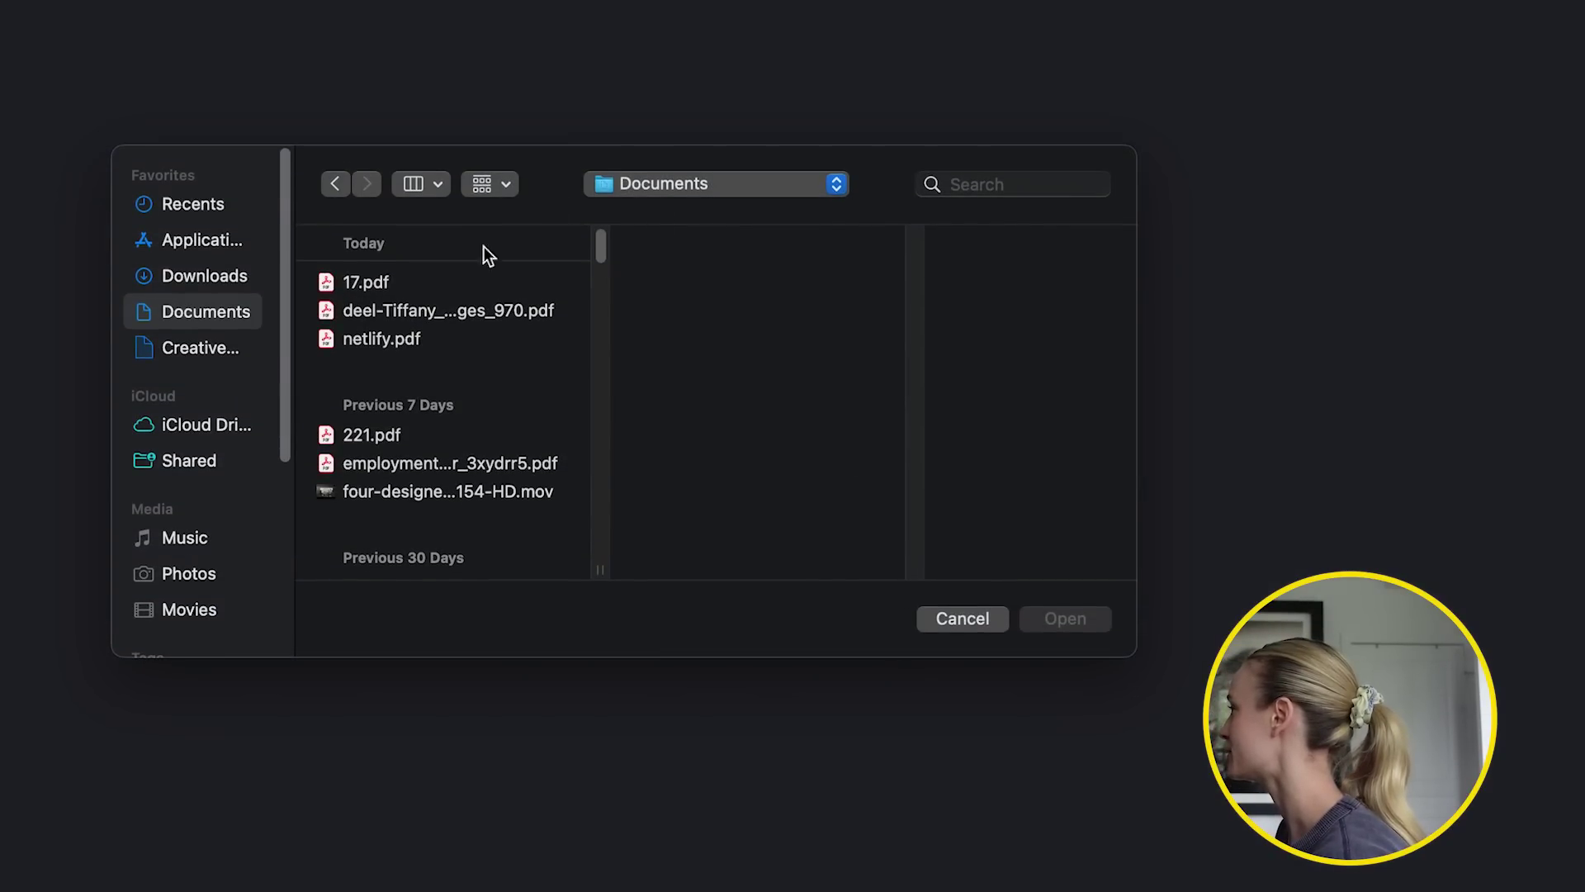
Attach Sleep_health_and_lifestyle_dataset.csv from the Downloads folder to the chat.
left_click(236, 281)
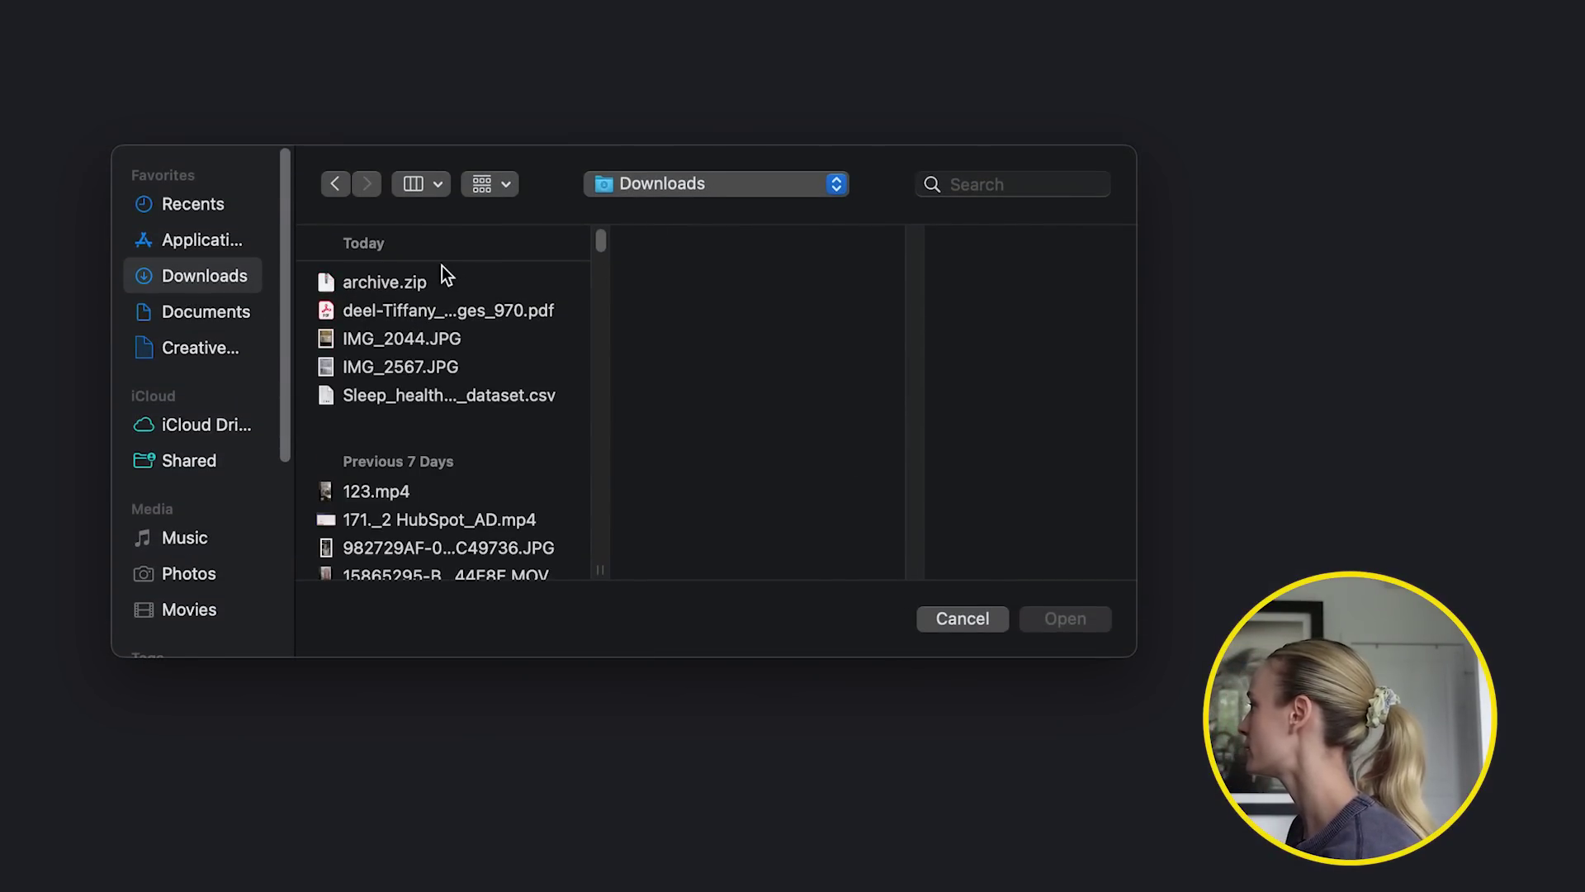
left_click(439, 393)
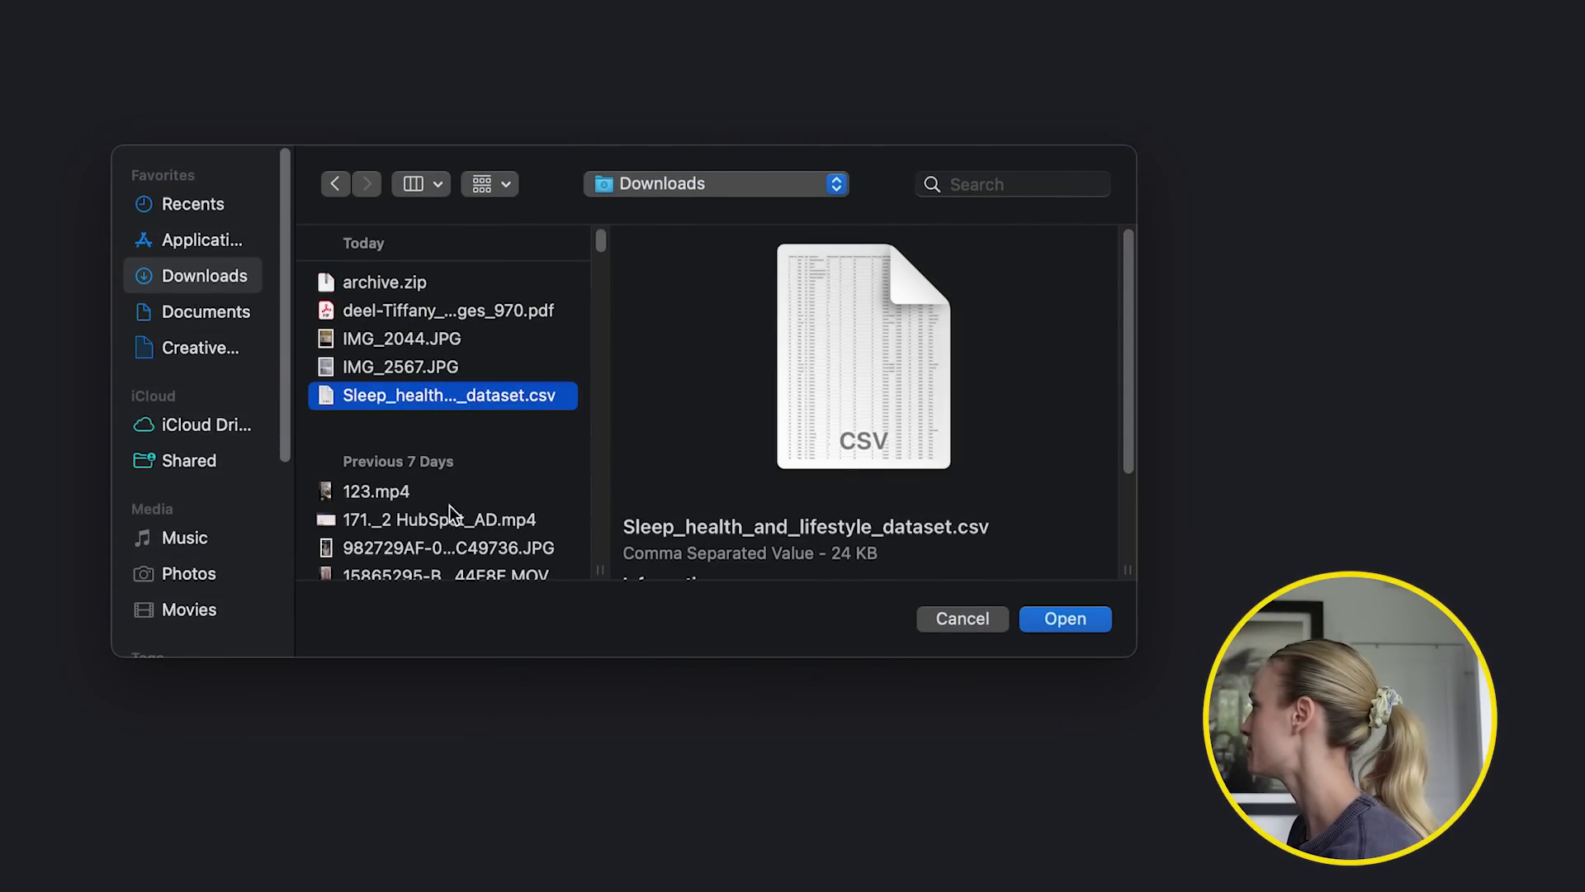
left_click(1106, 625)
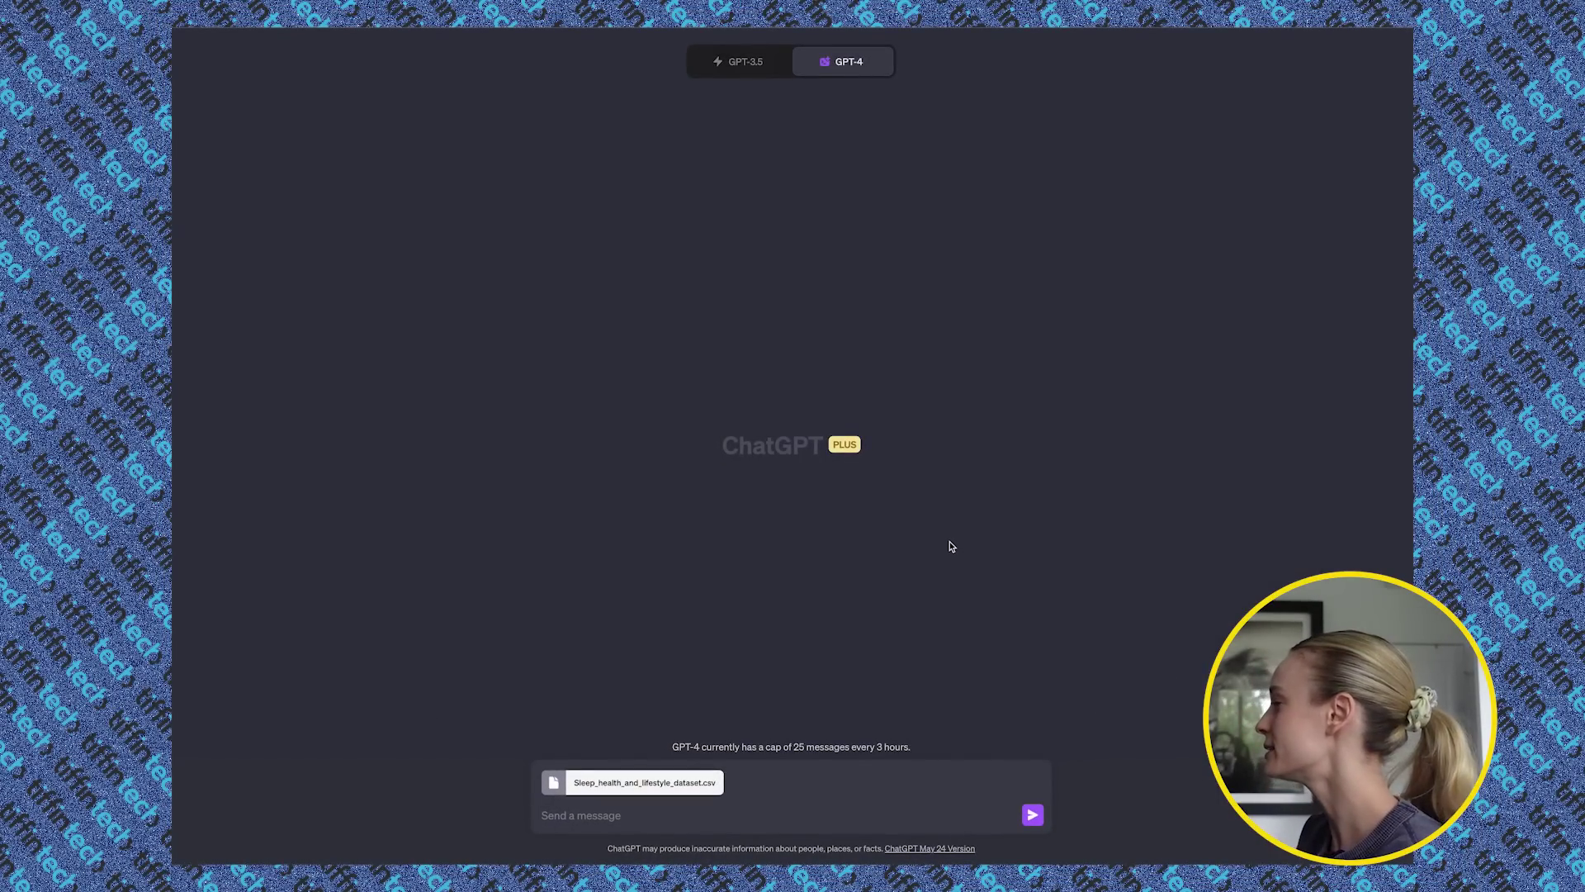
Send the prompt 'explain this dataset to me in simple terms' with the attached CSV.
left_click(585, 817)
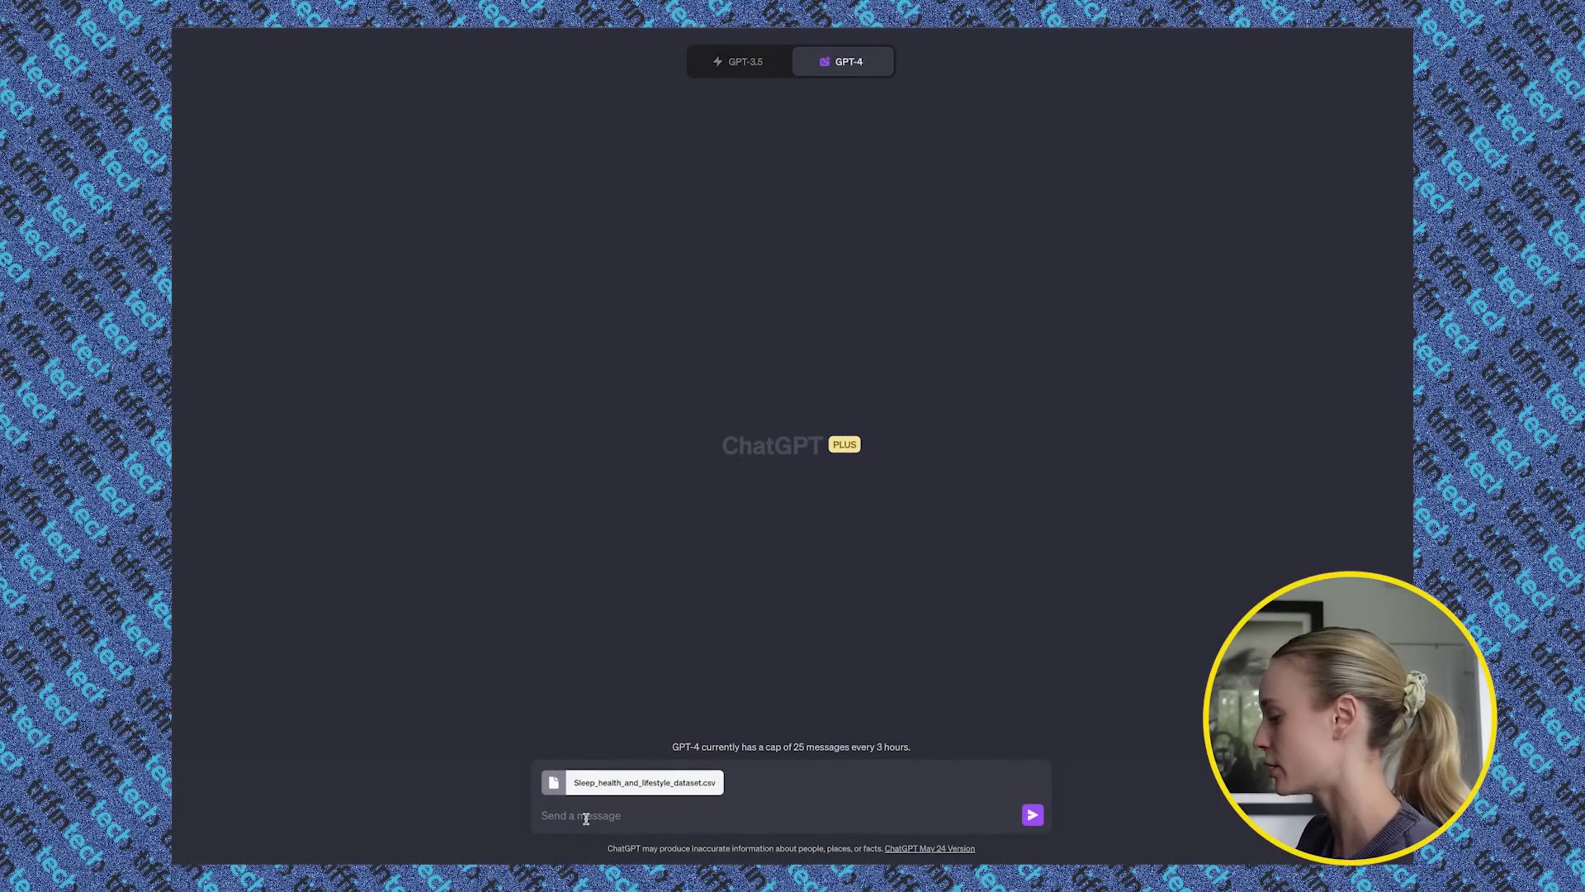
type("ex[l")
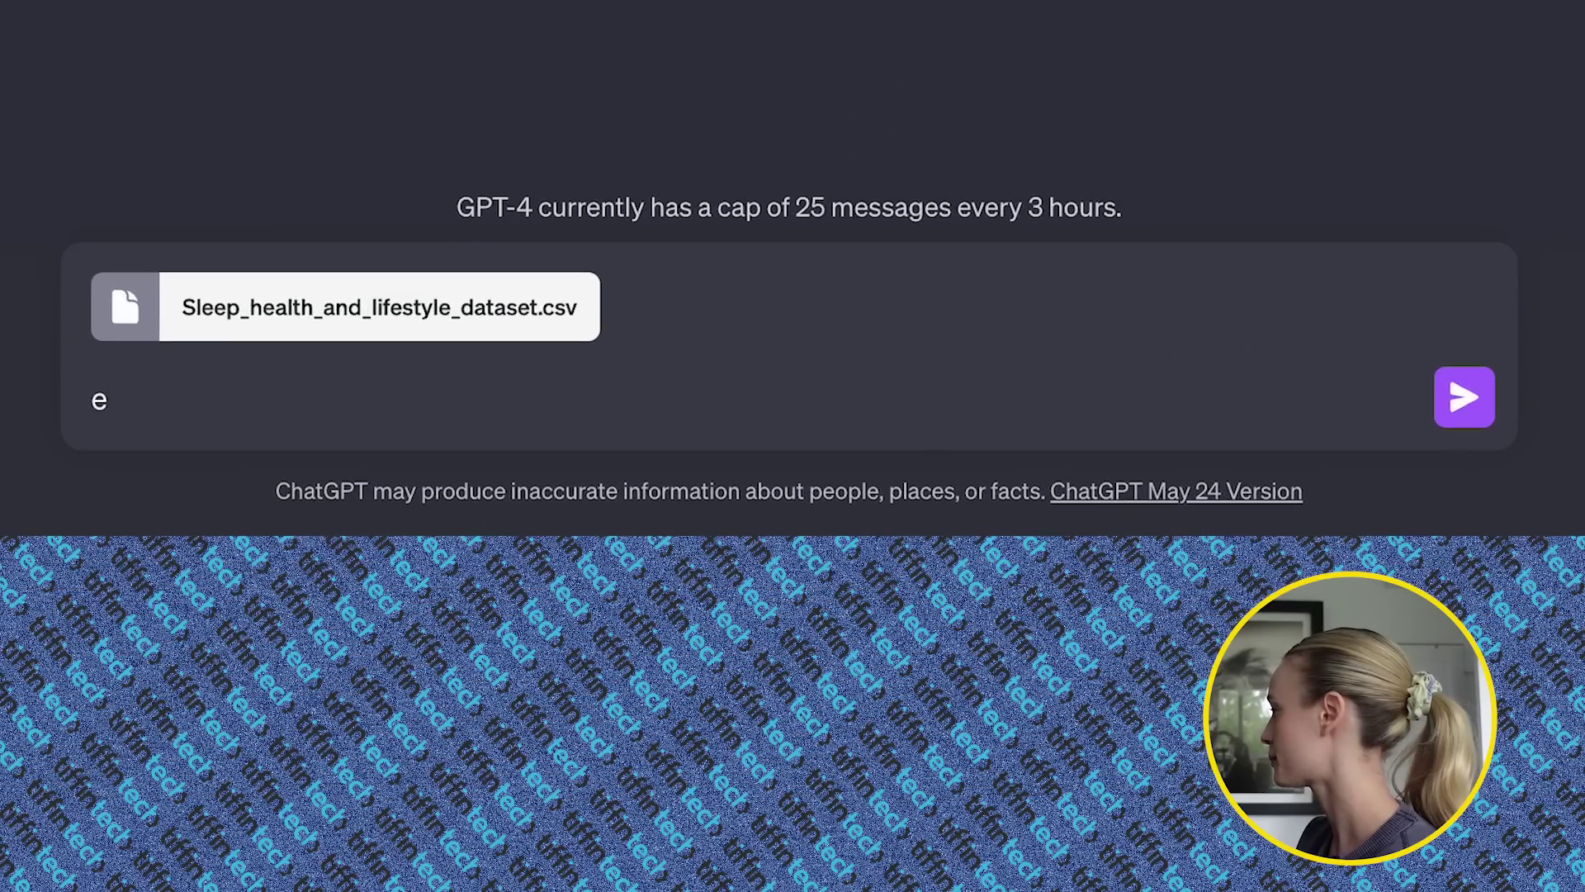
key("BackSpace")
key("BackSpace")
type("plain")
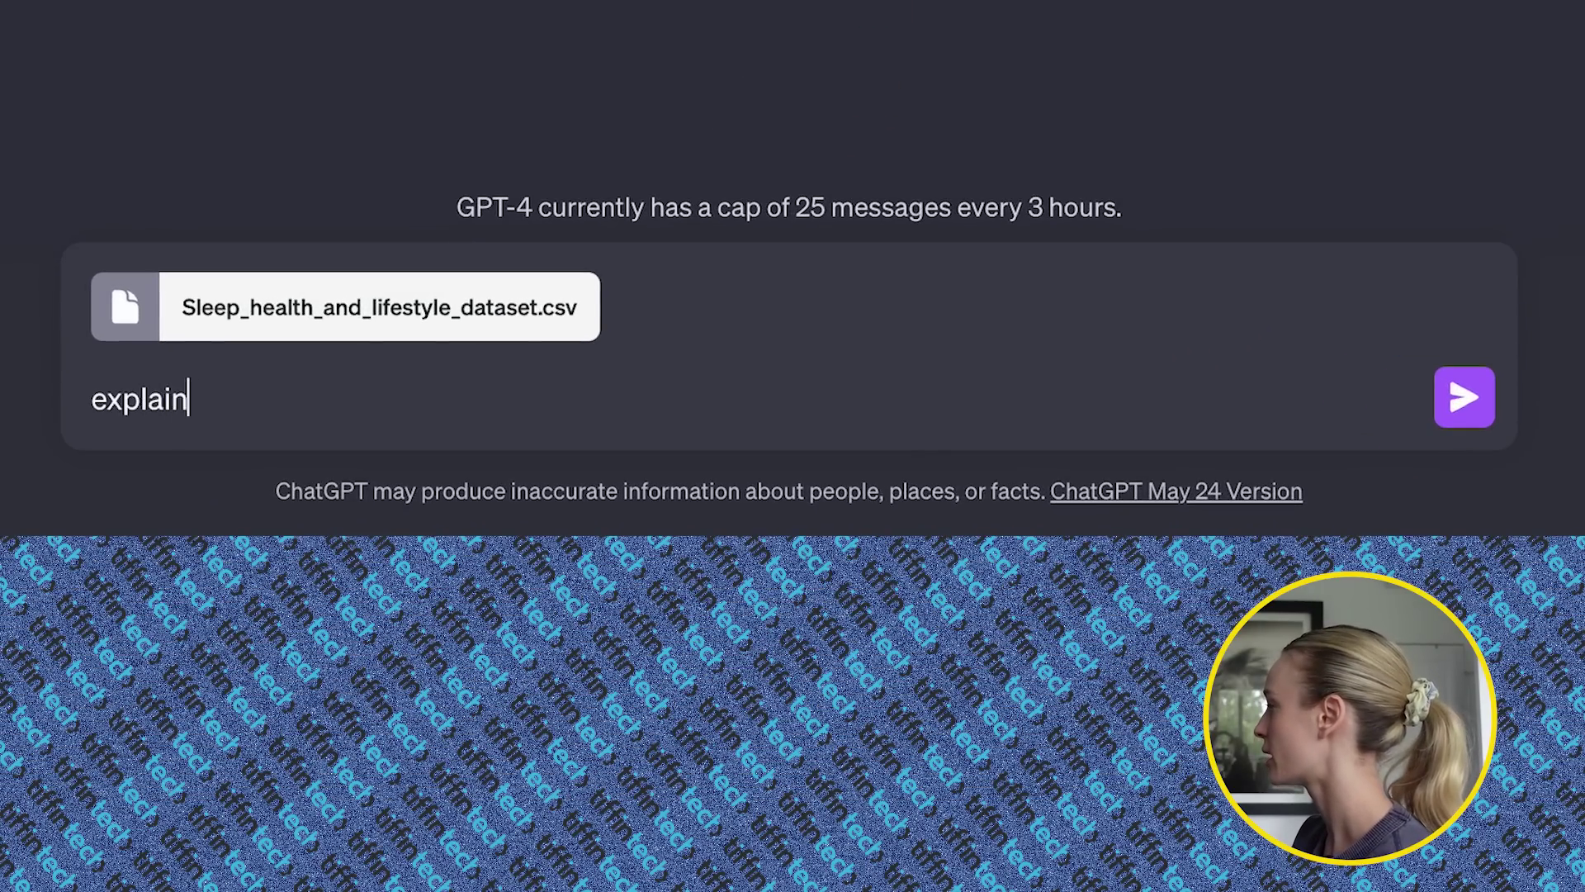
type(" this dataset ")
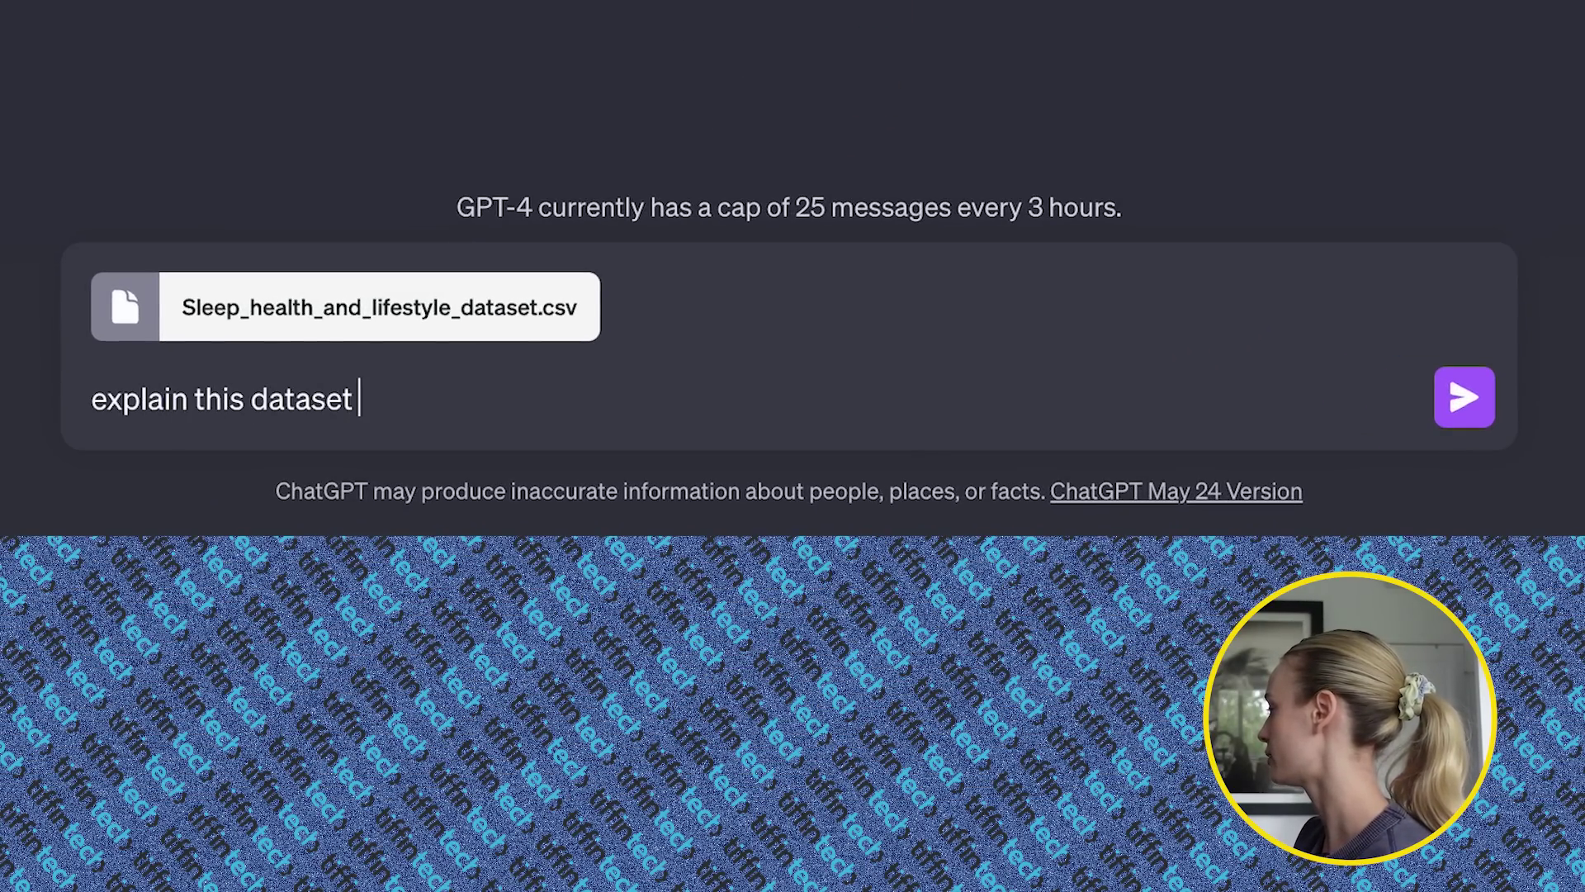
type("to me in smipl")
key("BackSpace")
key("BackSpace")
key("BackSpace")
key("BackSpace")
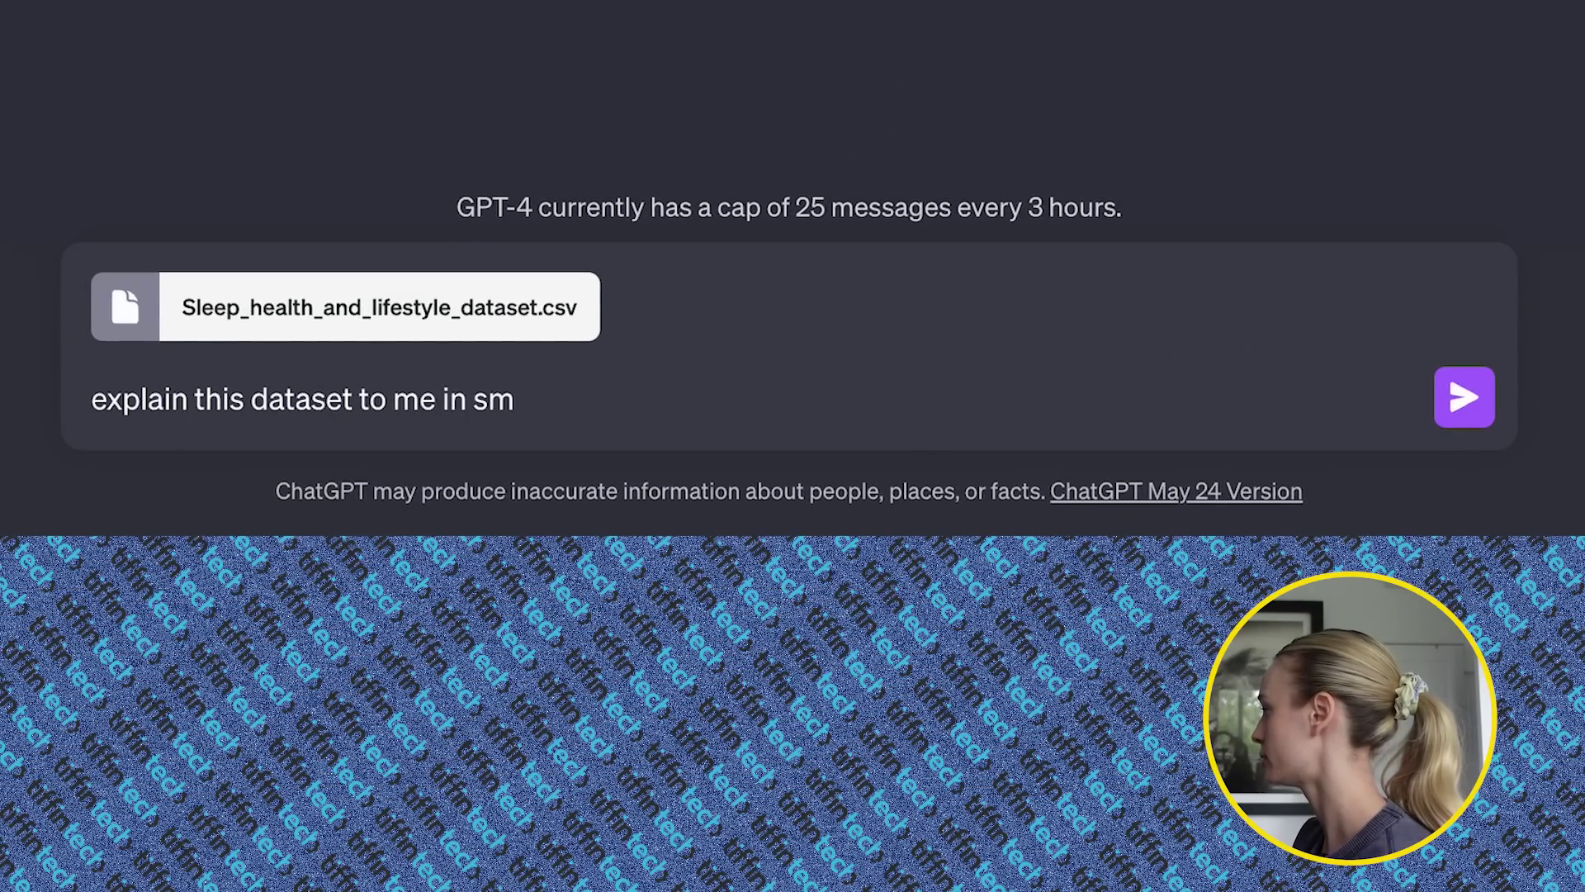
type("imple terms")
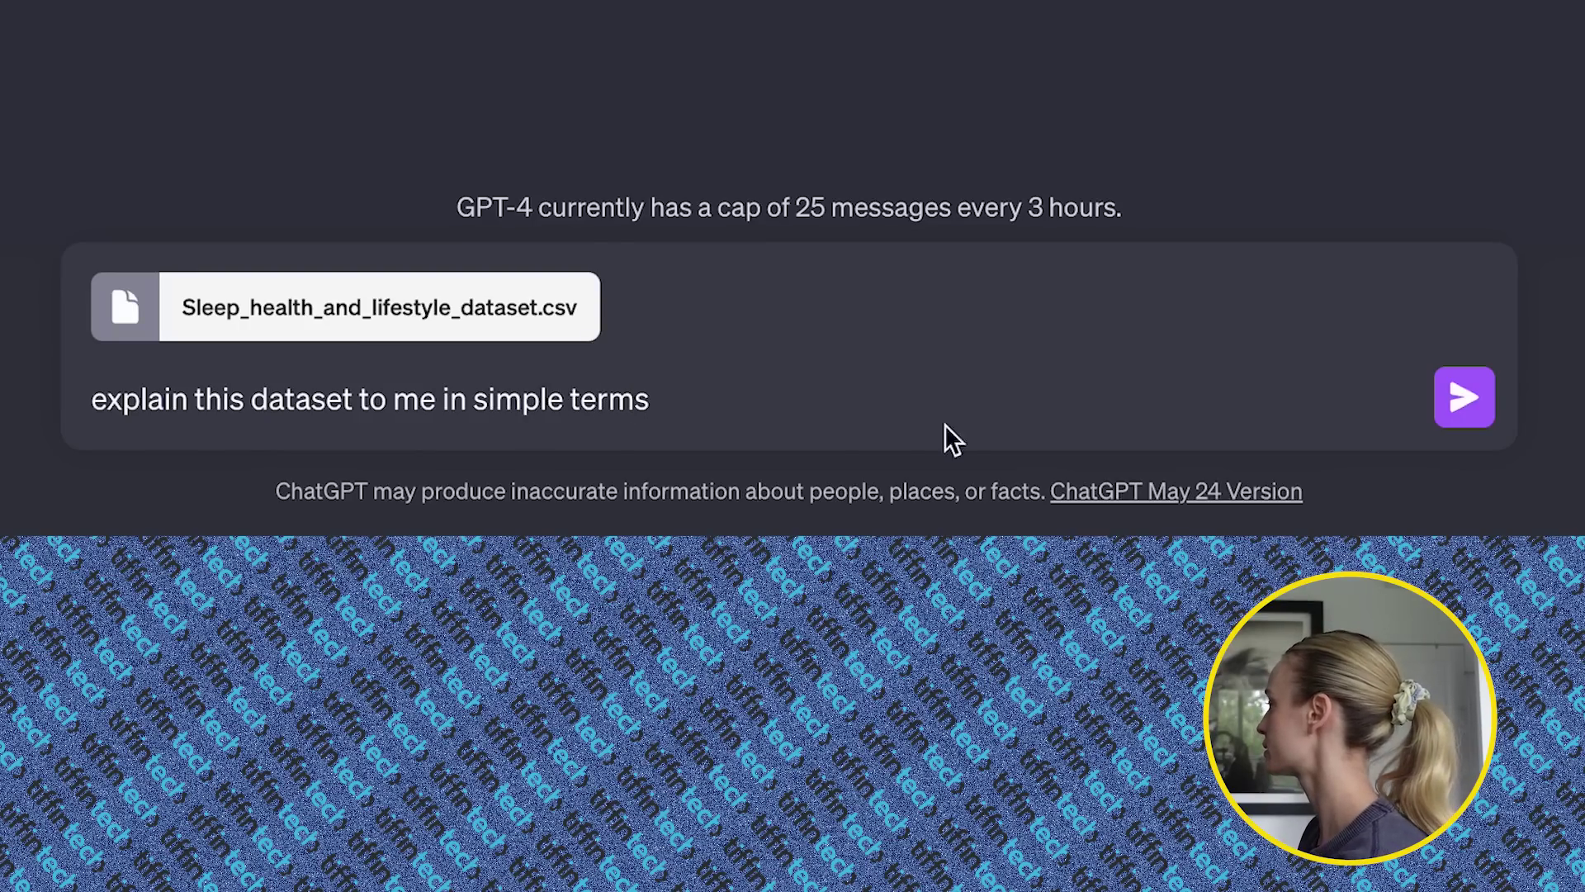
key("Return")
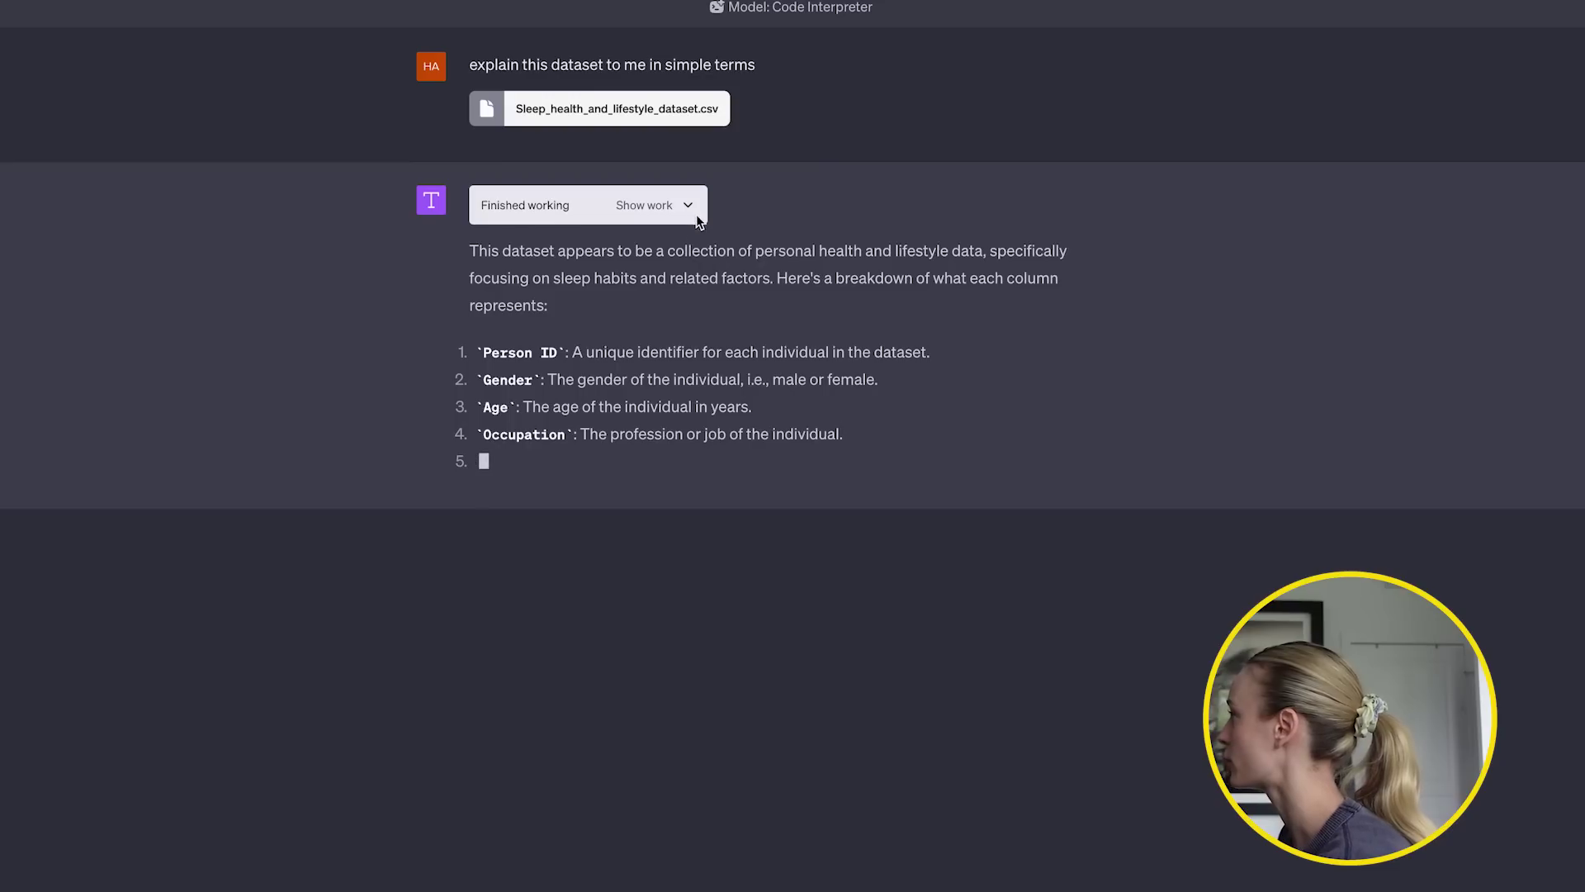
Expand 'Show work' on the reply and read through the code, result table and column explanations.
left_click(640, 207)
scroll(743, 212, "down", 2)
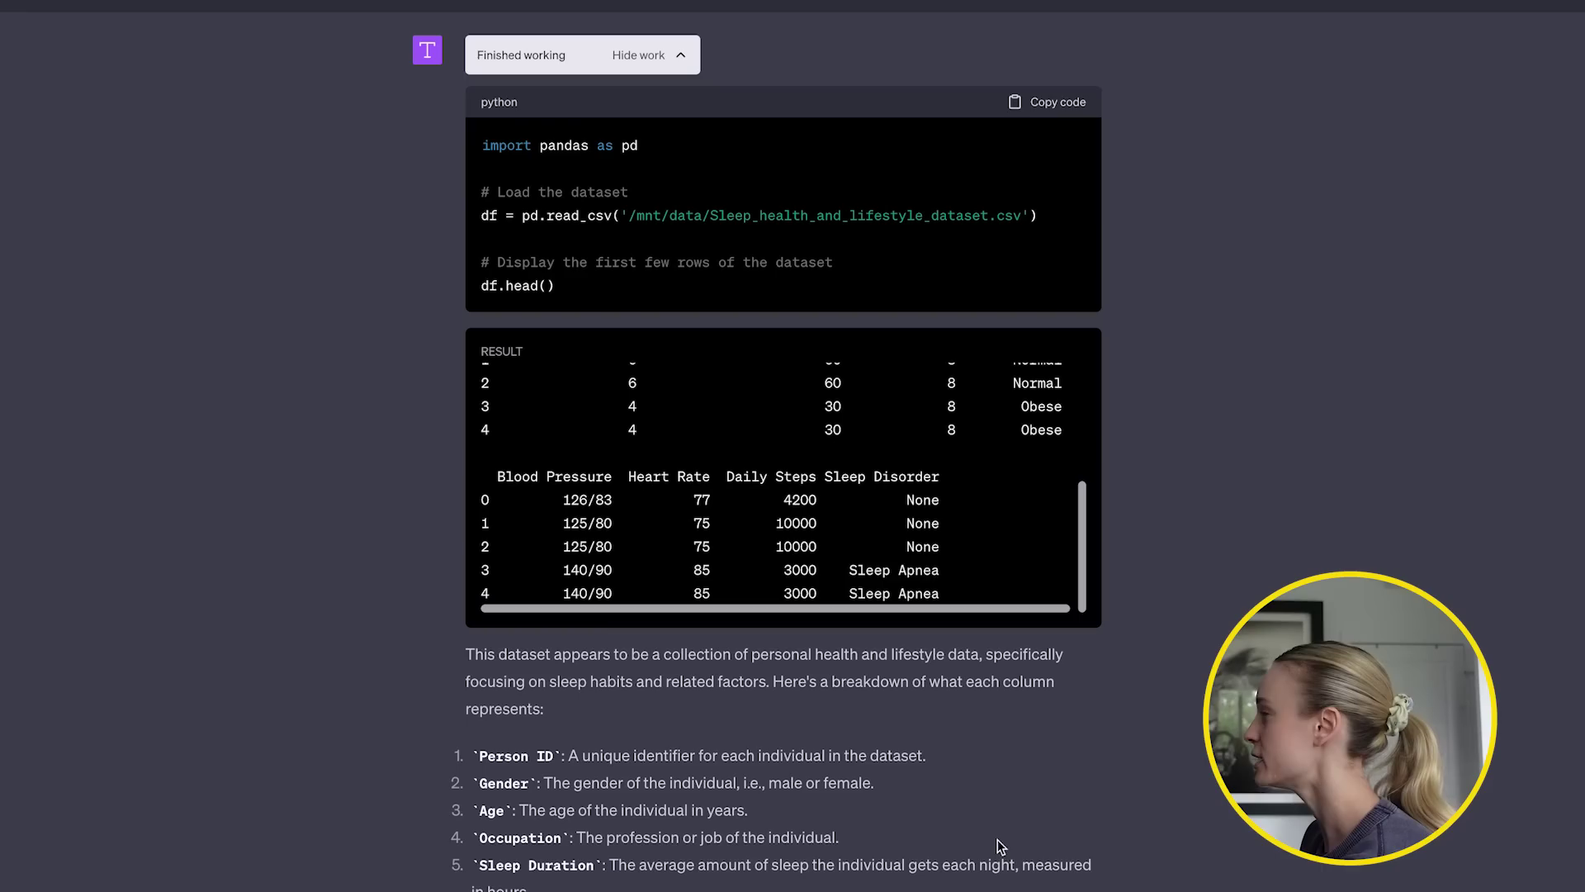
scroll(930, 345, "up", 1)
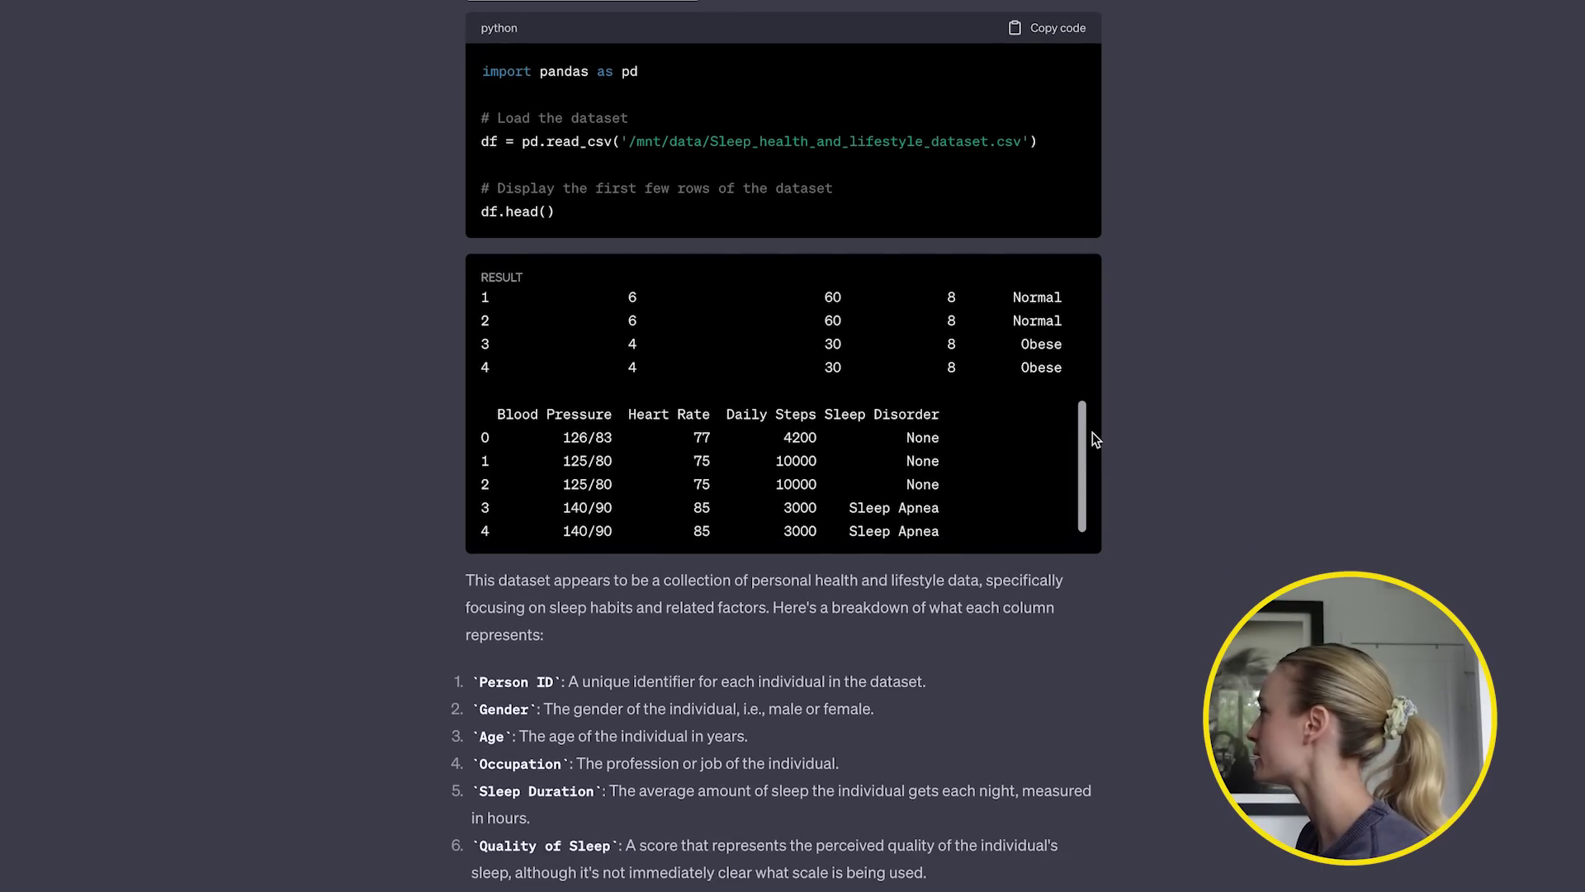
scroll(1086, 427, "up", 5)
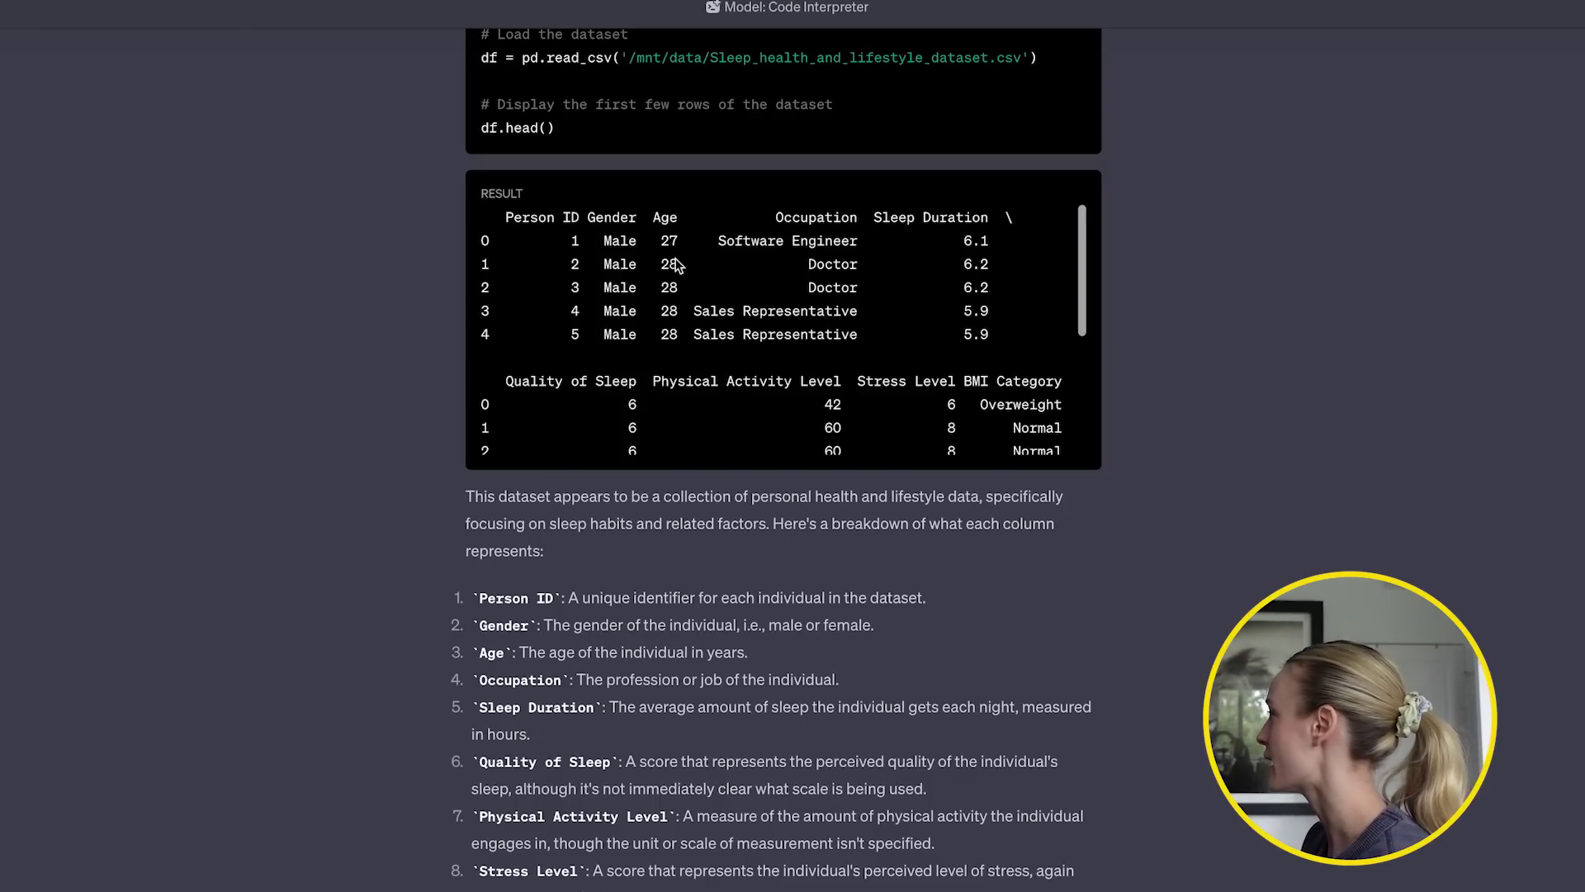
scroll(766, 302, "down", 3)
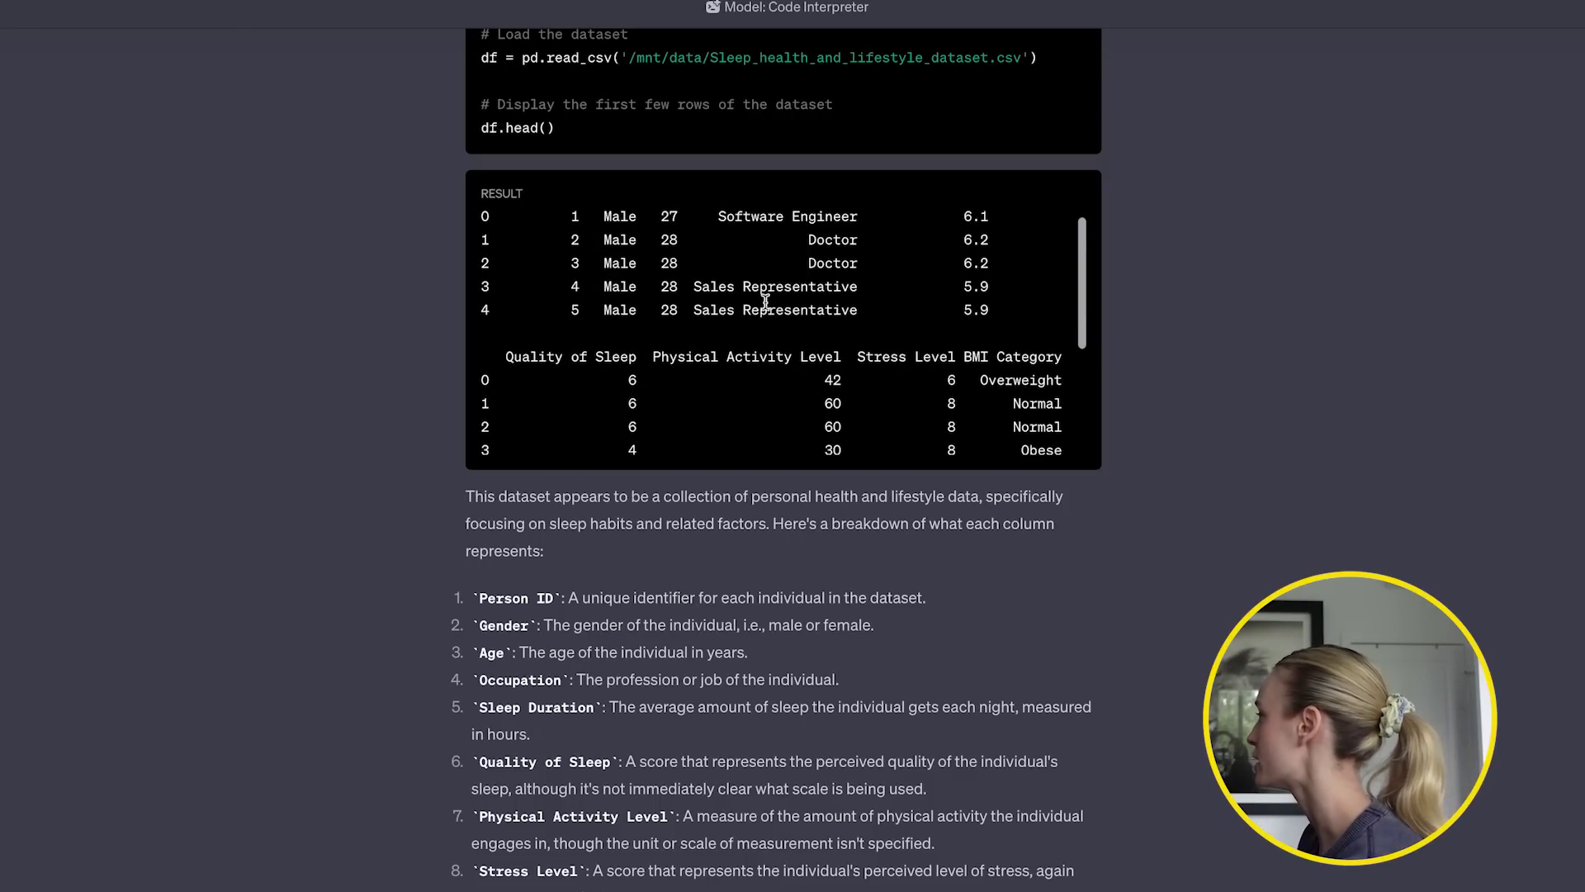
scroll(823, 776, "down", 5)
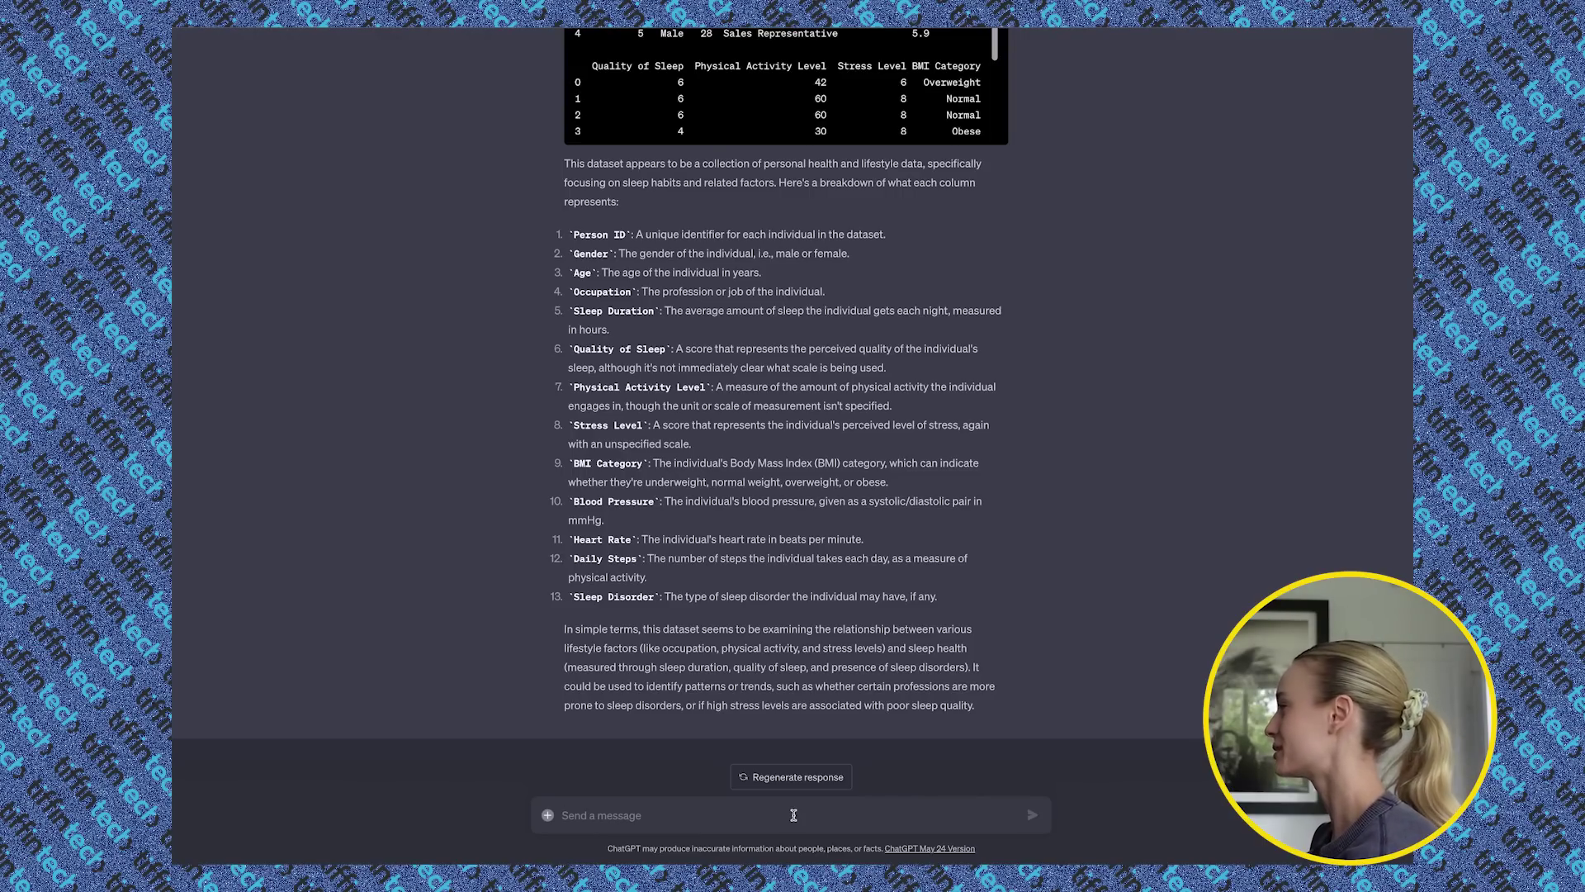
Send the follow-up 'can you share with me what are some of the trends in this data?'.
type("can you ")
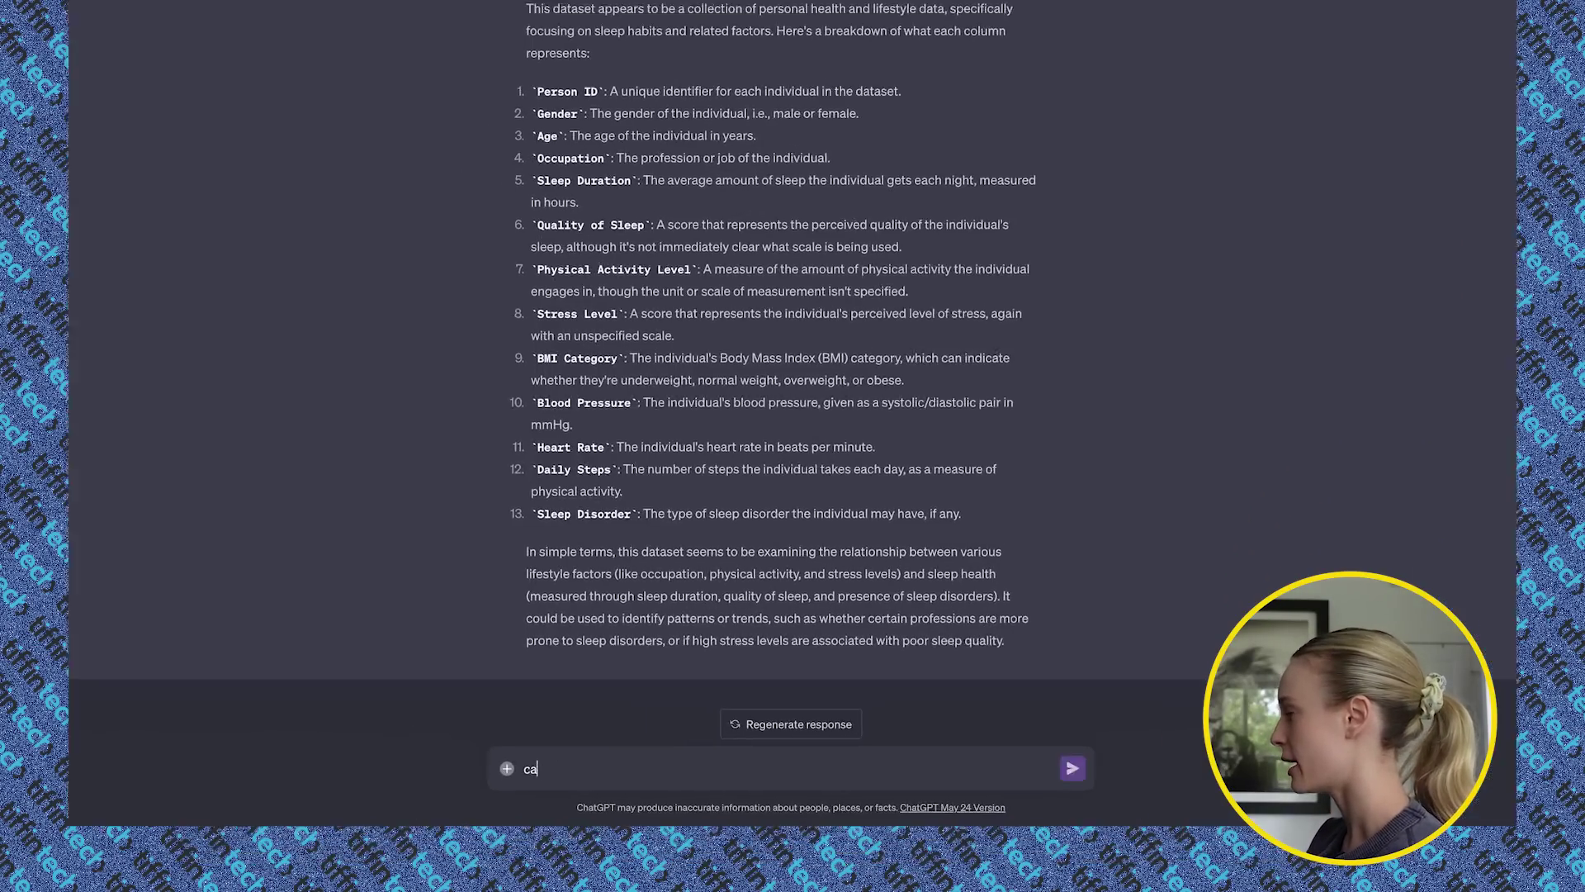
type("share with ")
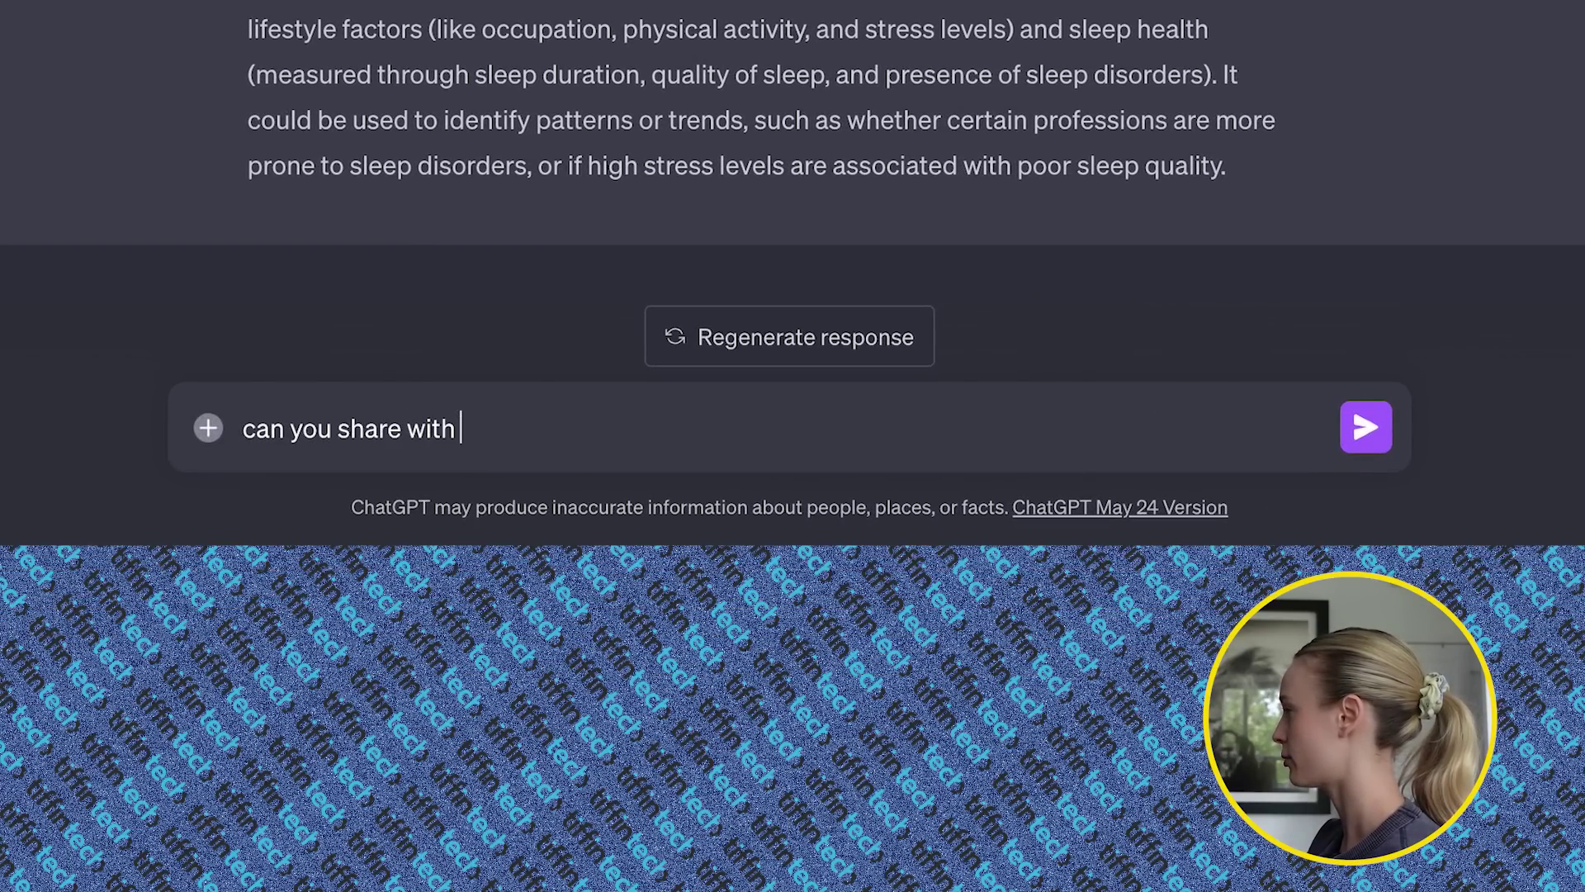
type("me what are some of the")
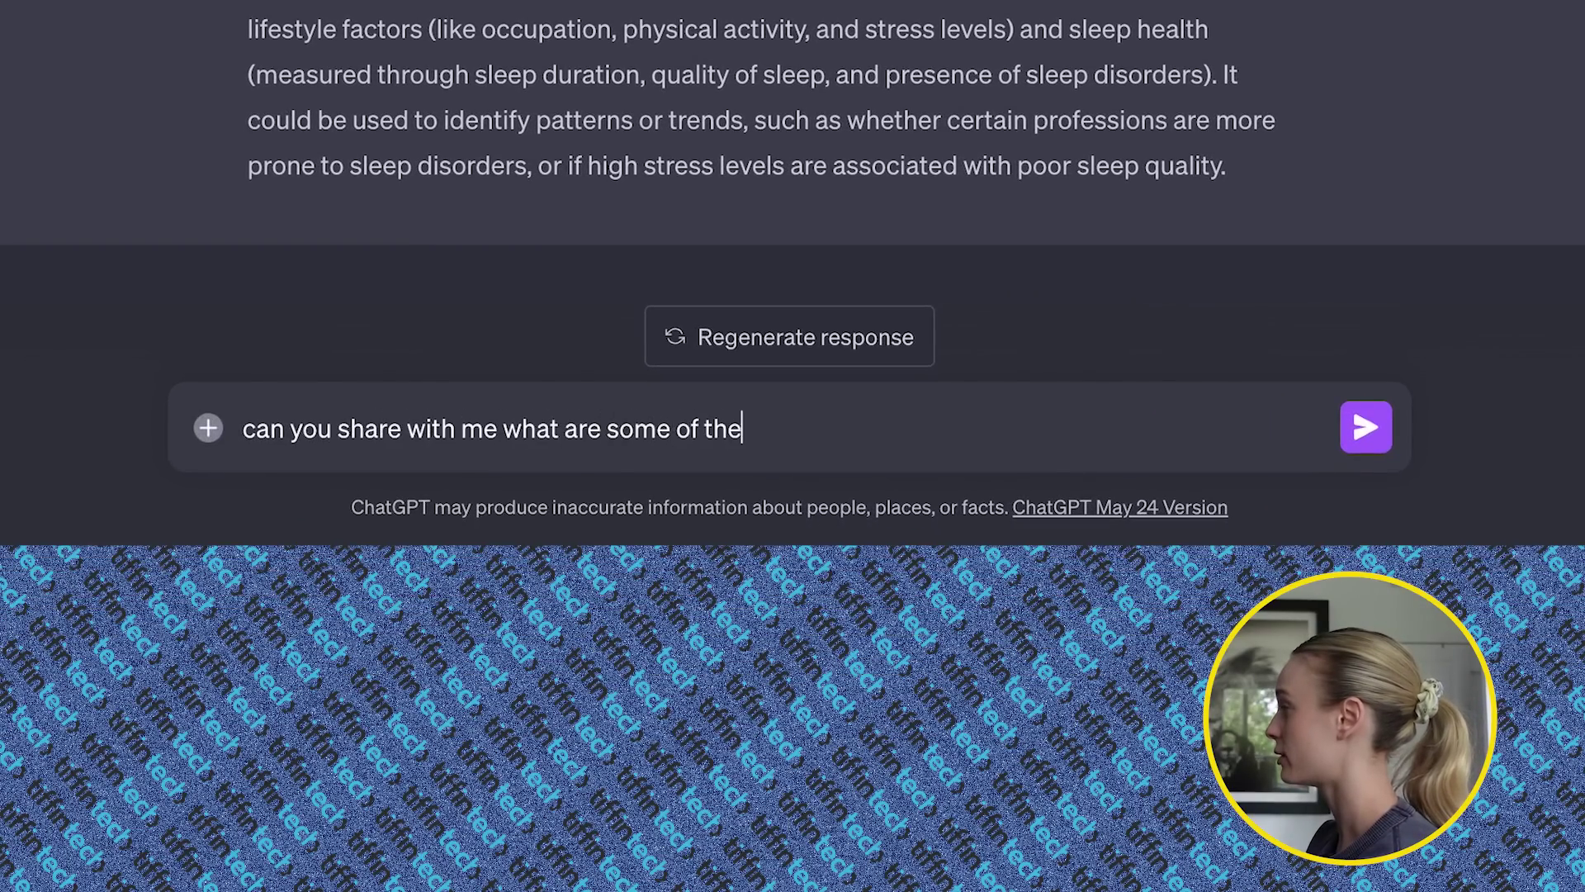
type(" trends in this data>")
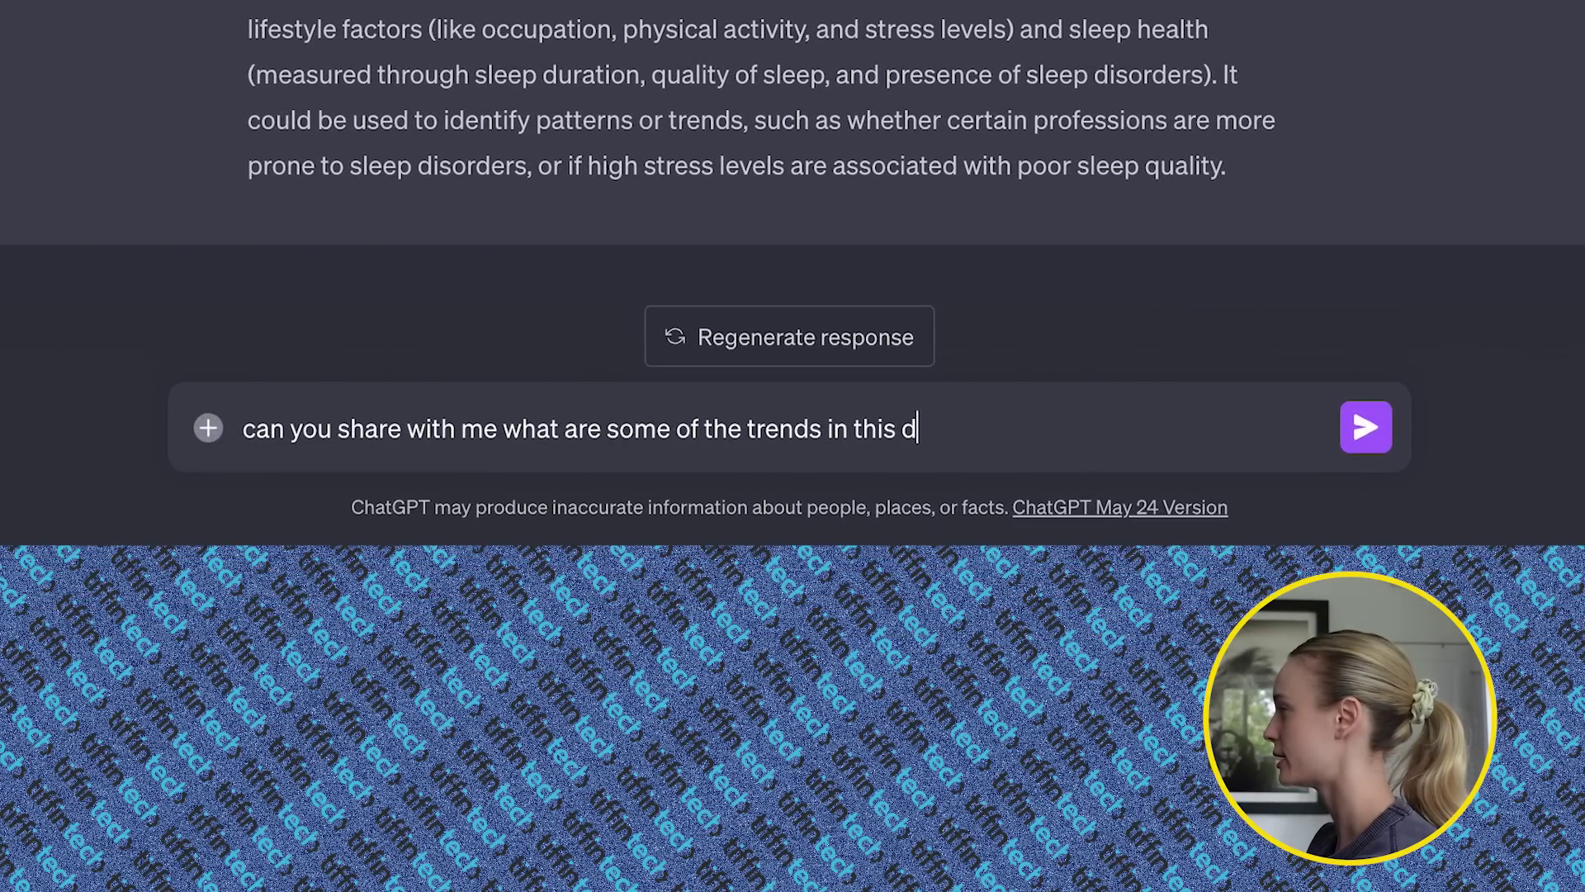
key("BackSpace")
type("?")
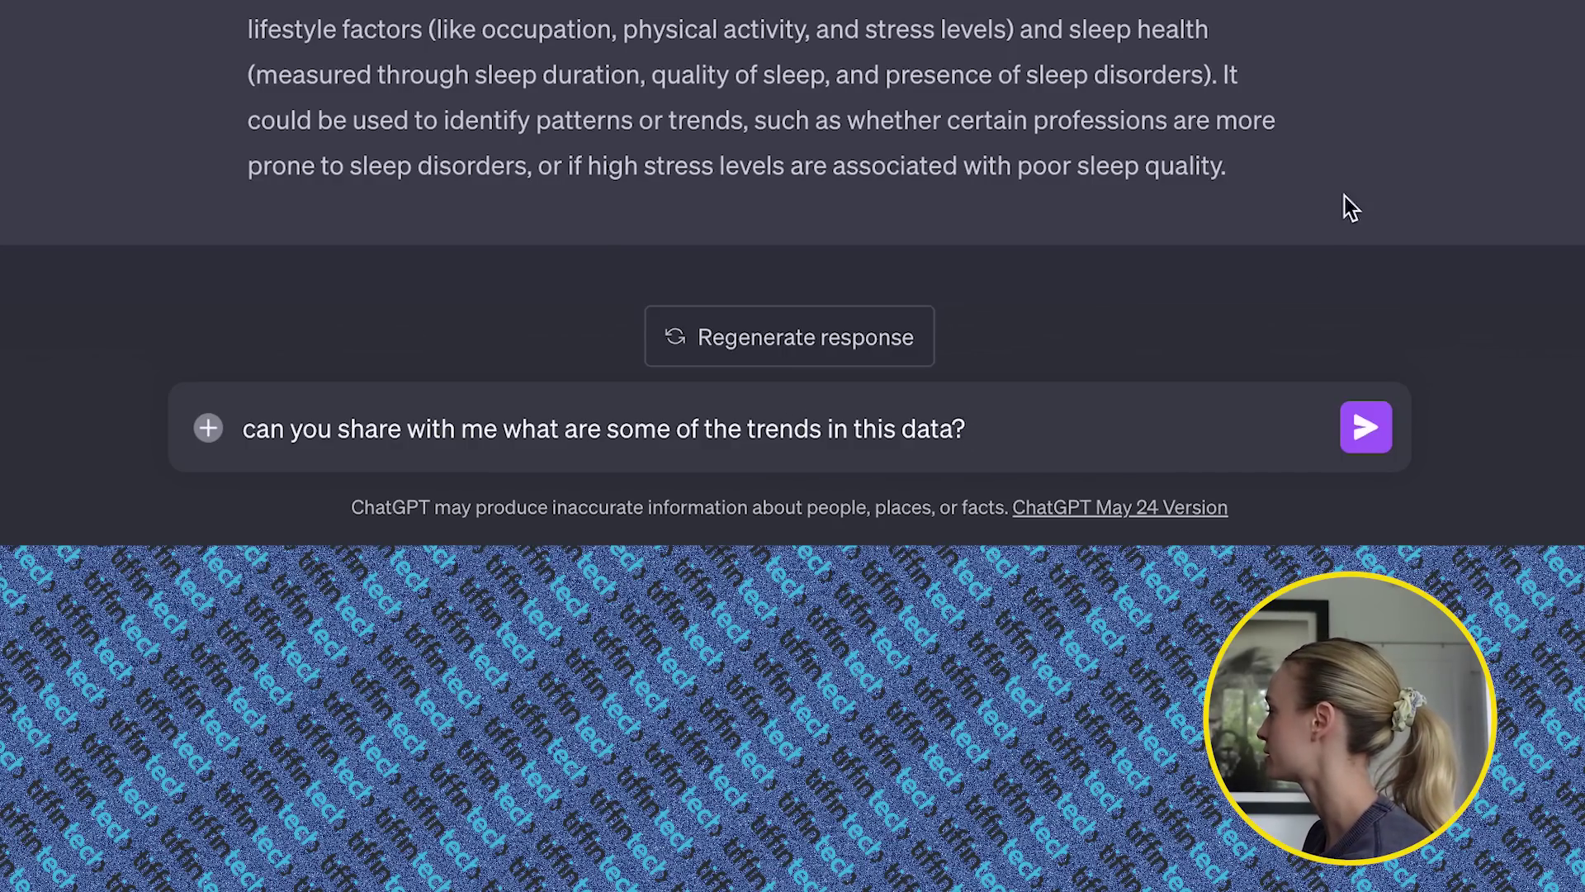
left_click(1369, 446)
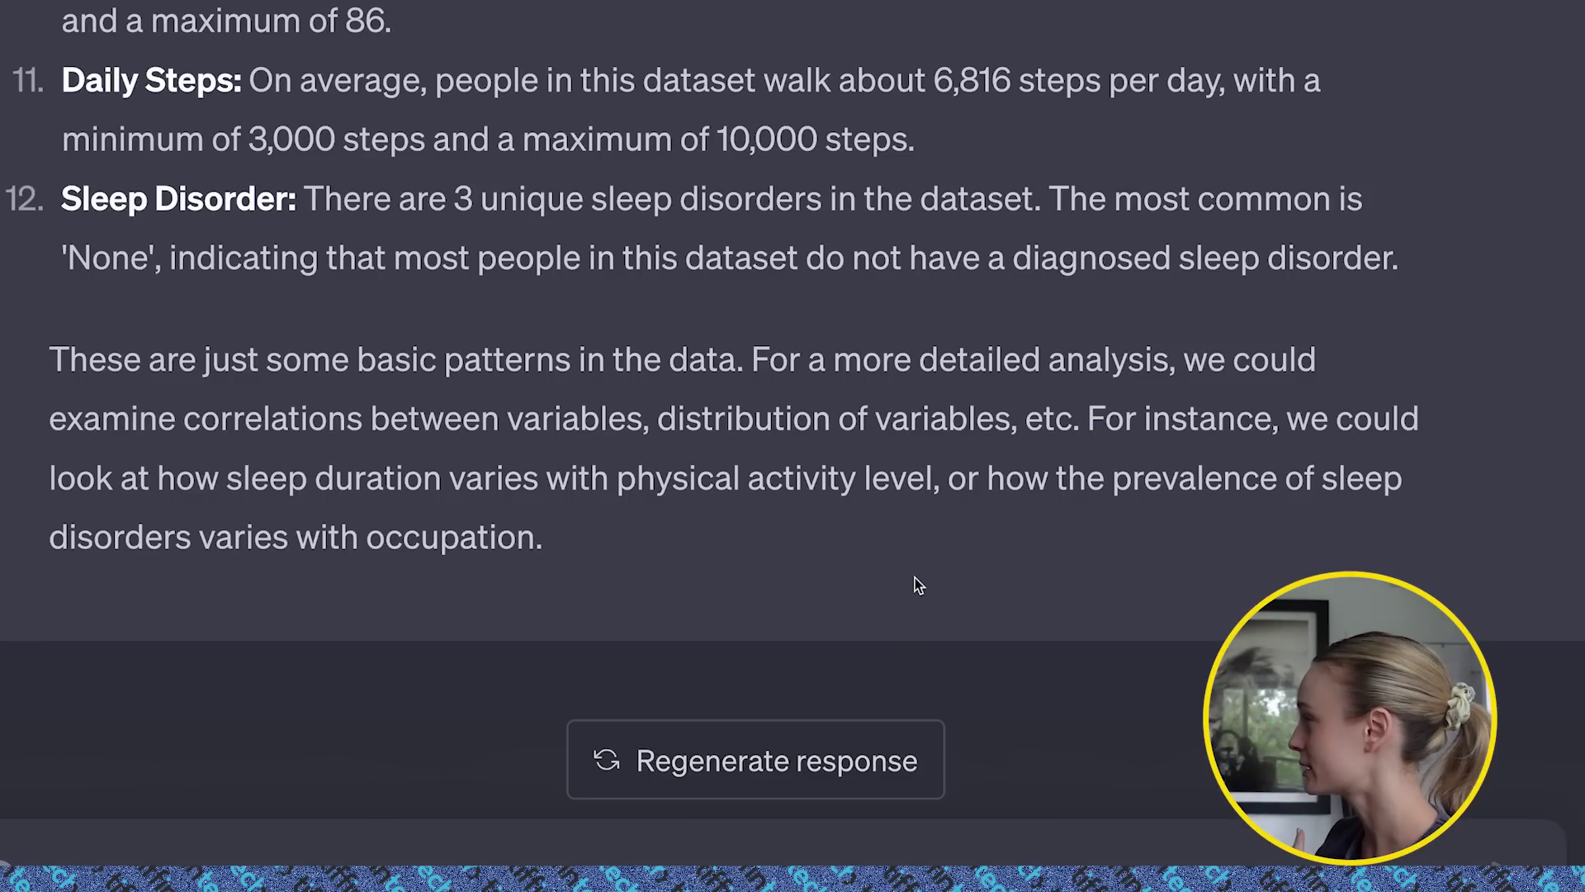
Request a detailed graph of the sleep duration versus physical activity correlation, correcting 'coreelation' via spellcheck.
left_click_drag(156, 487, 939, 491)
type("creae")
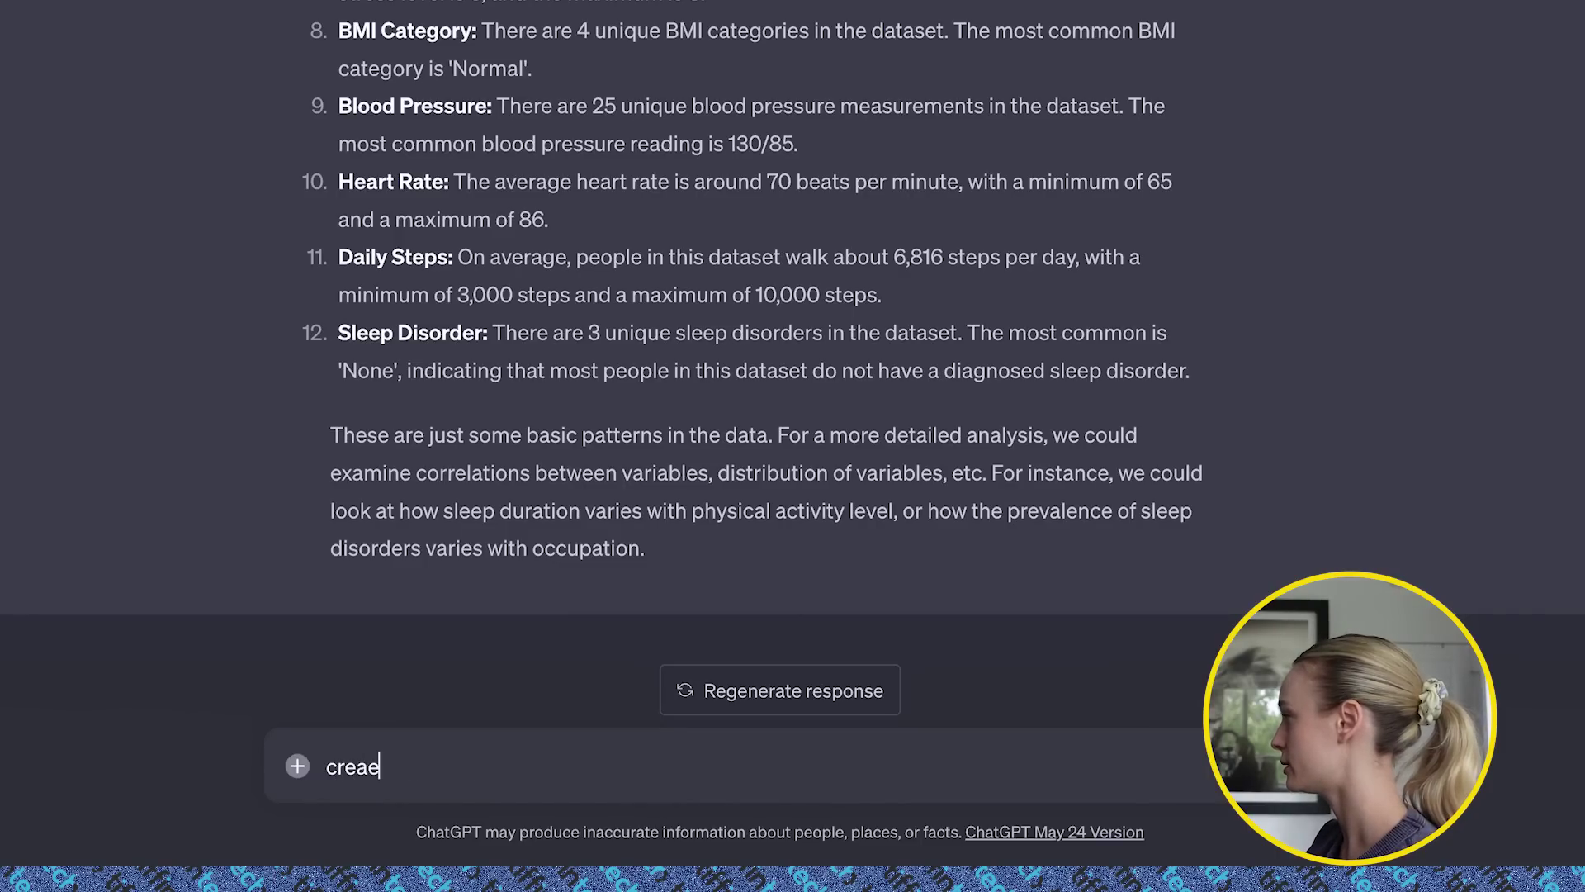
key("BackSpace")
type("te a graph")
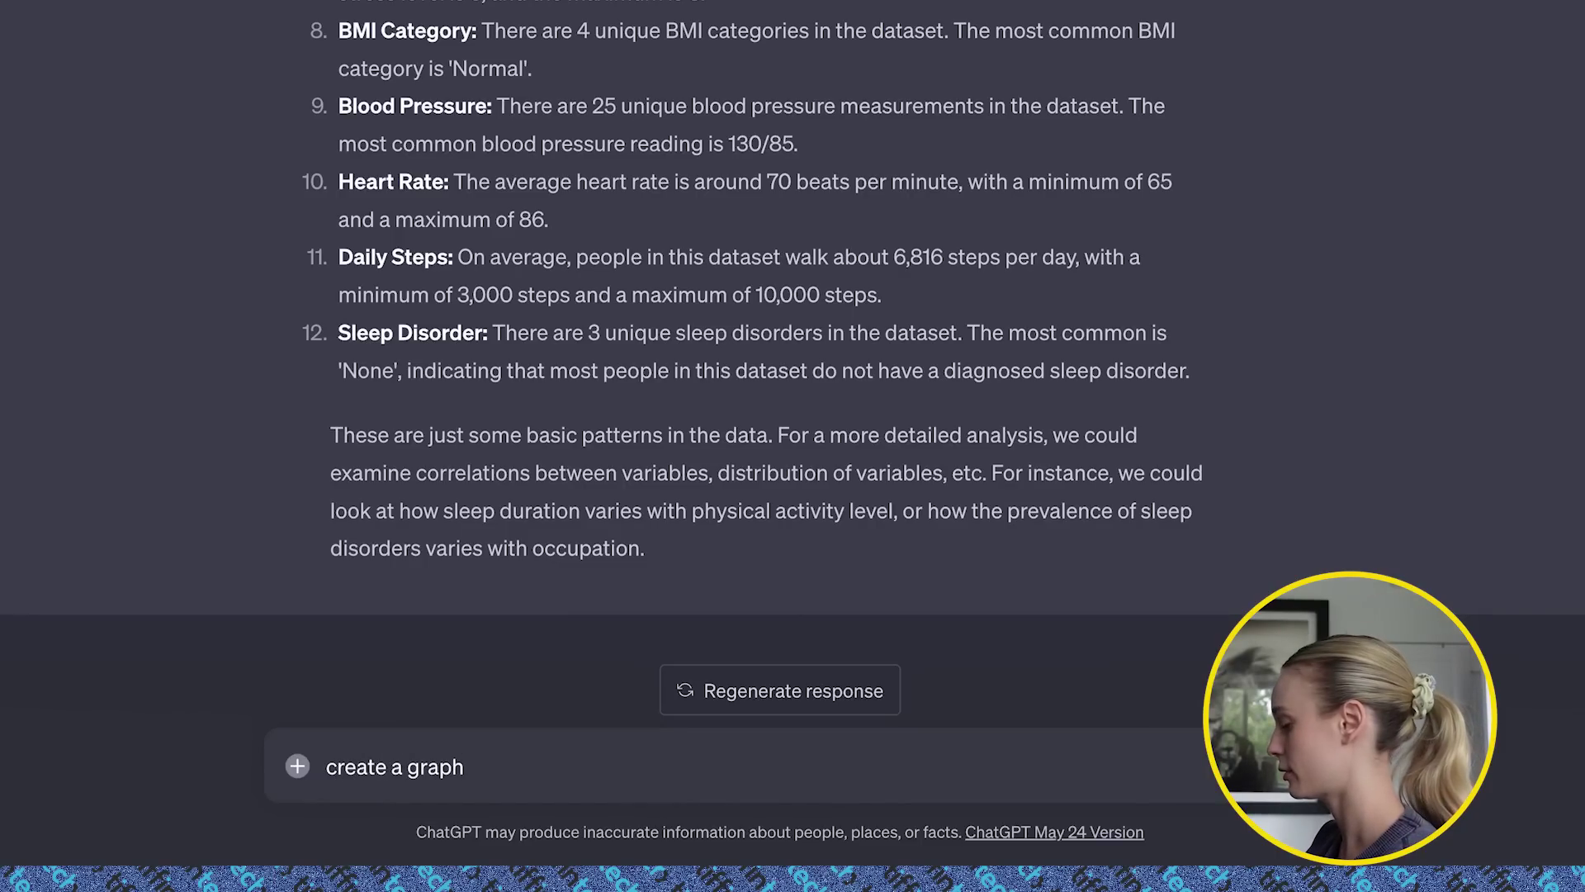
type(" for me with the")
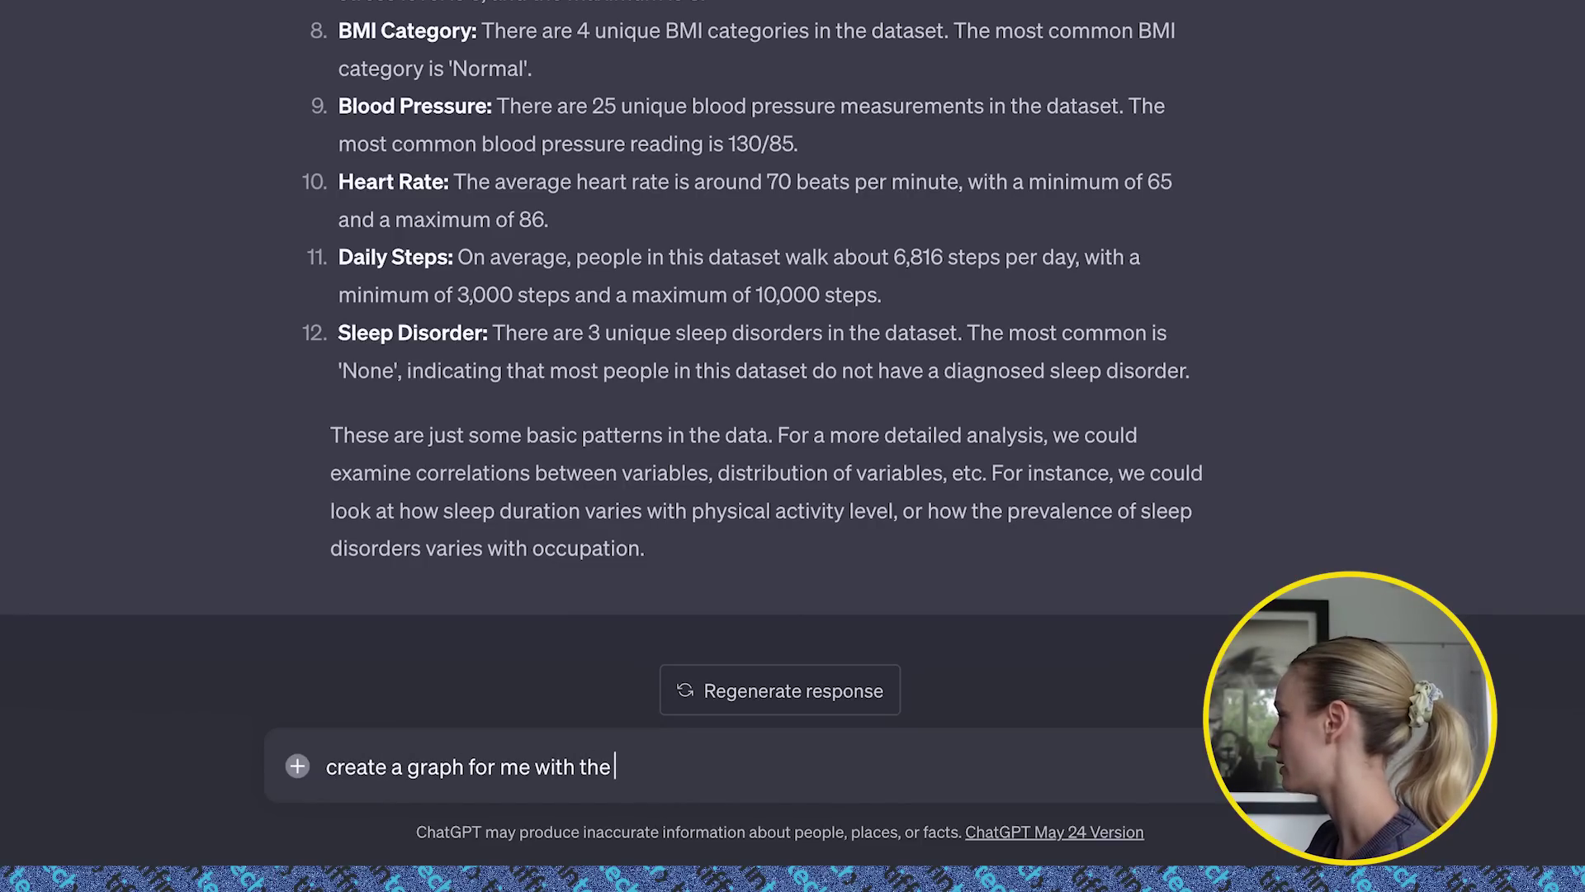
key("BackSpace")
key("BackSpace")
key("BackSpace")
type("a detailed analysis ")
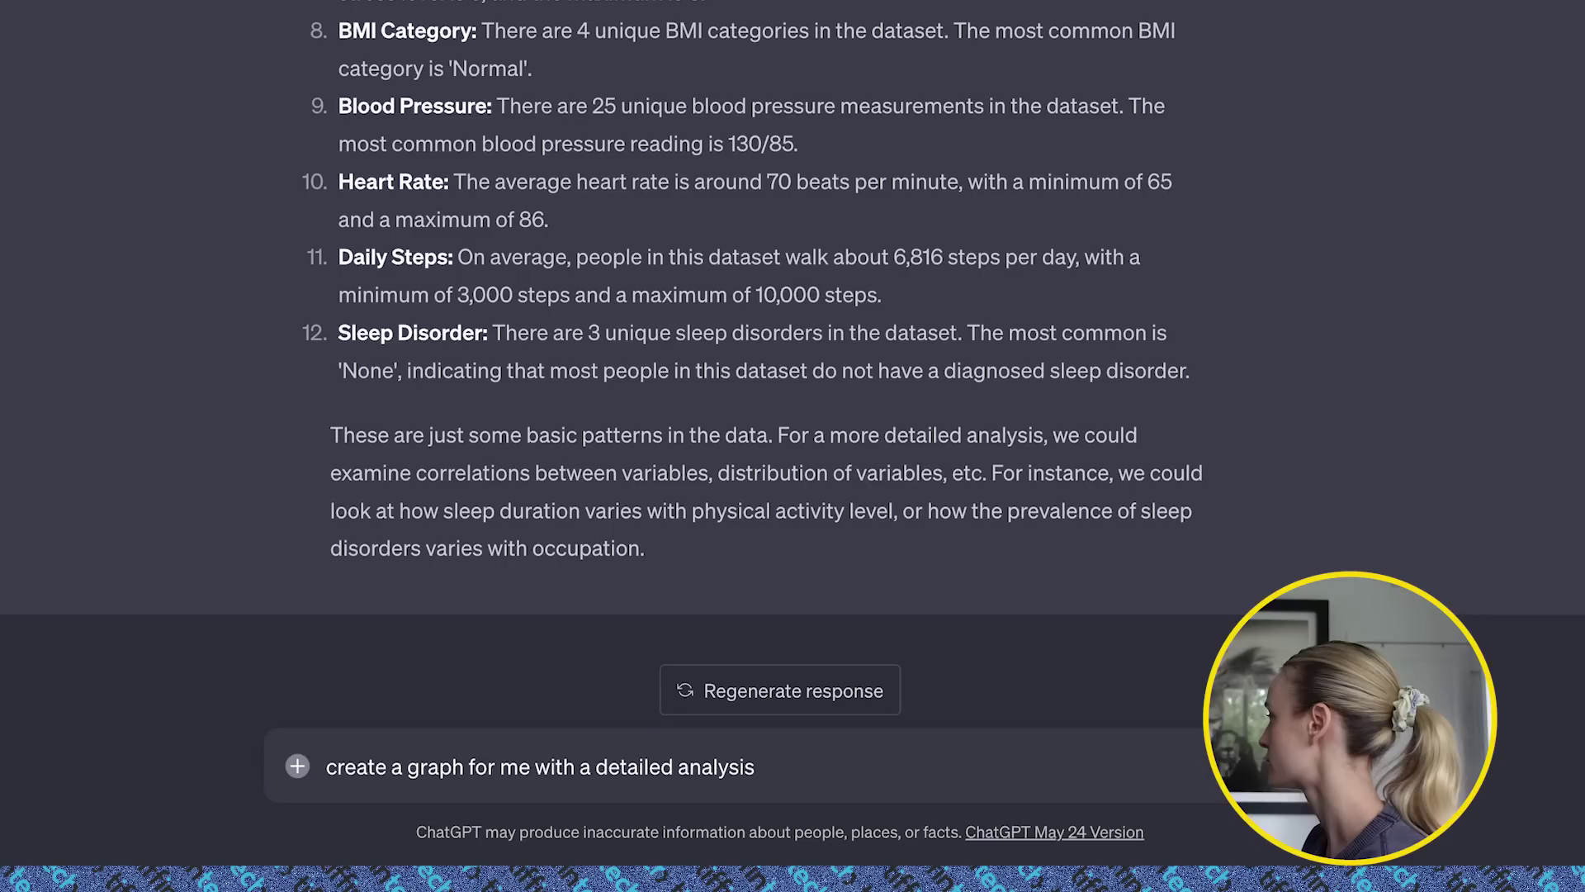
type("to examin")
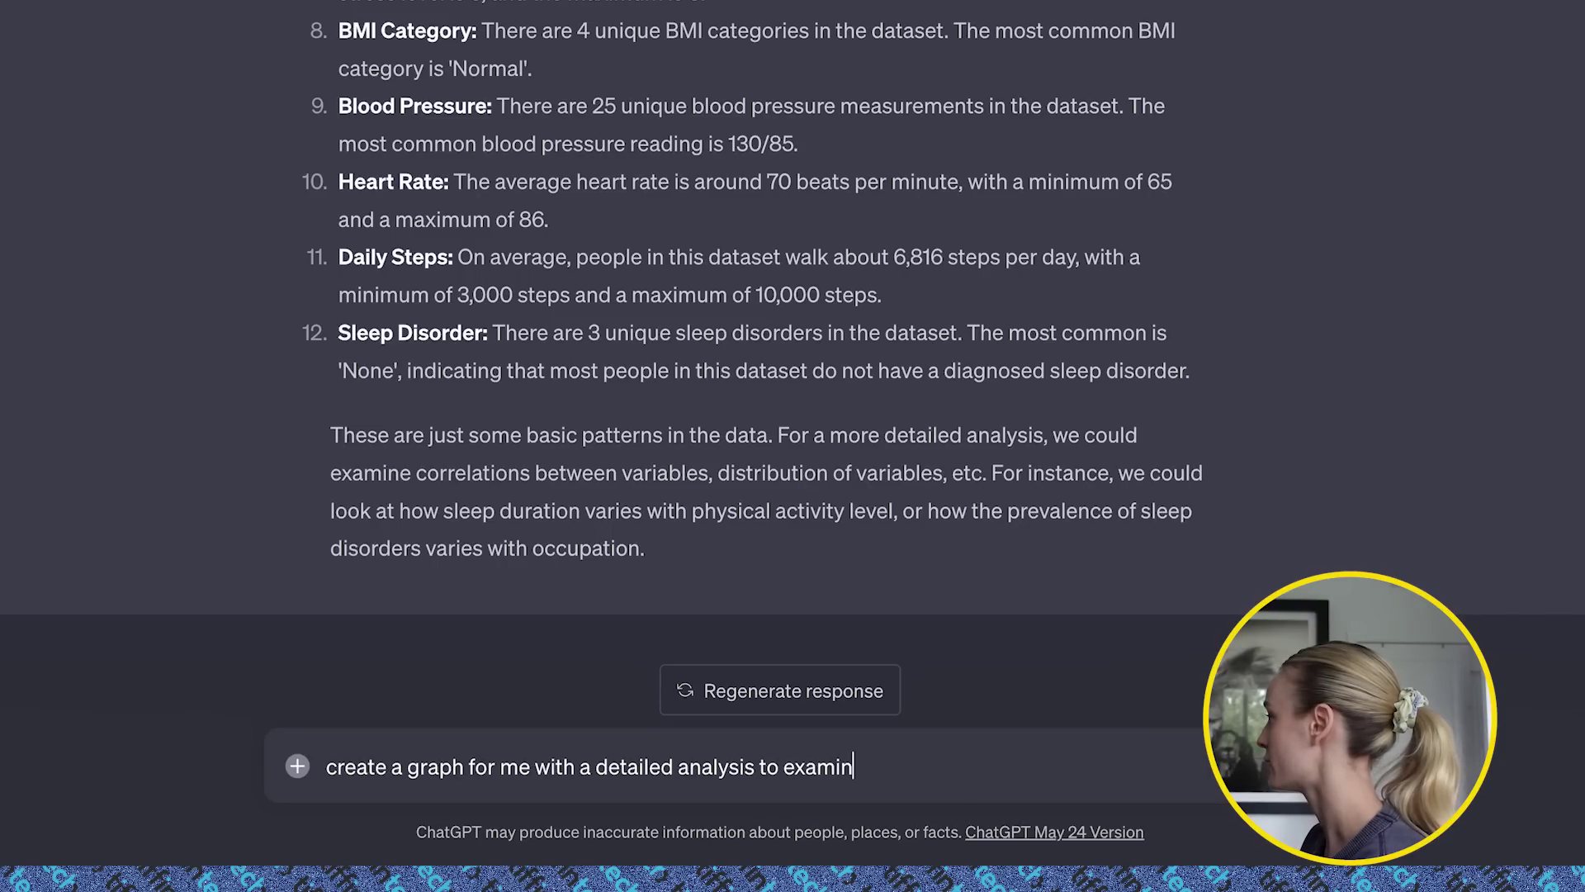
type("e the coreela")
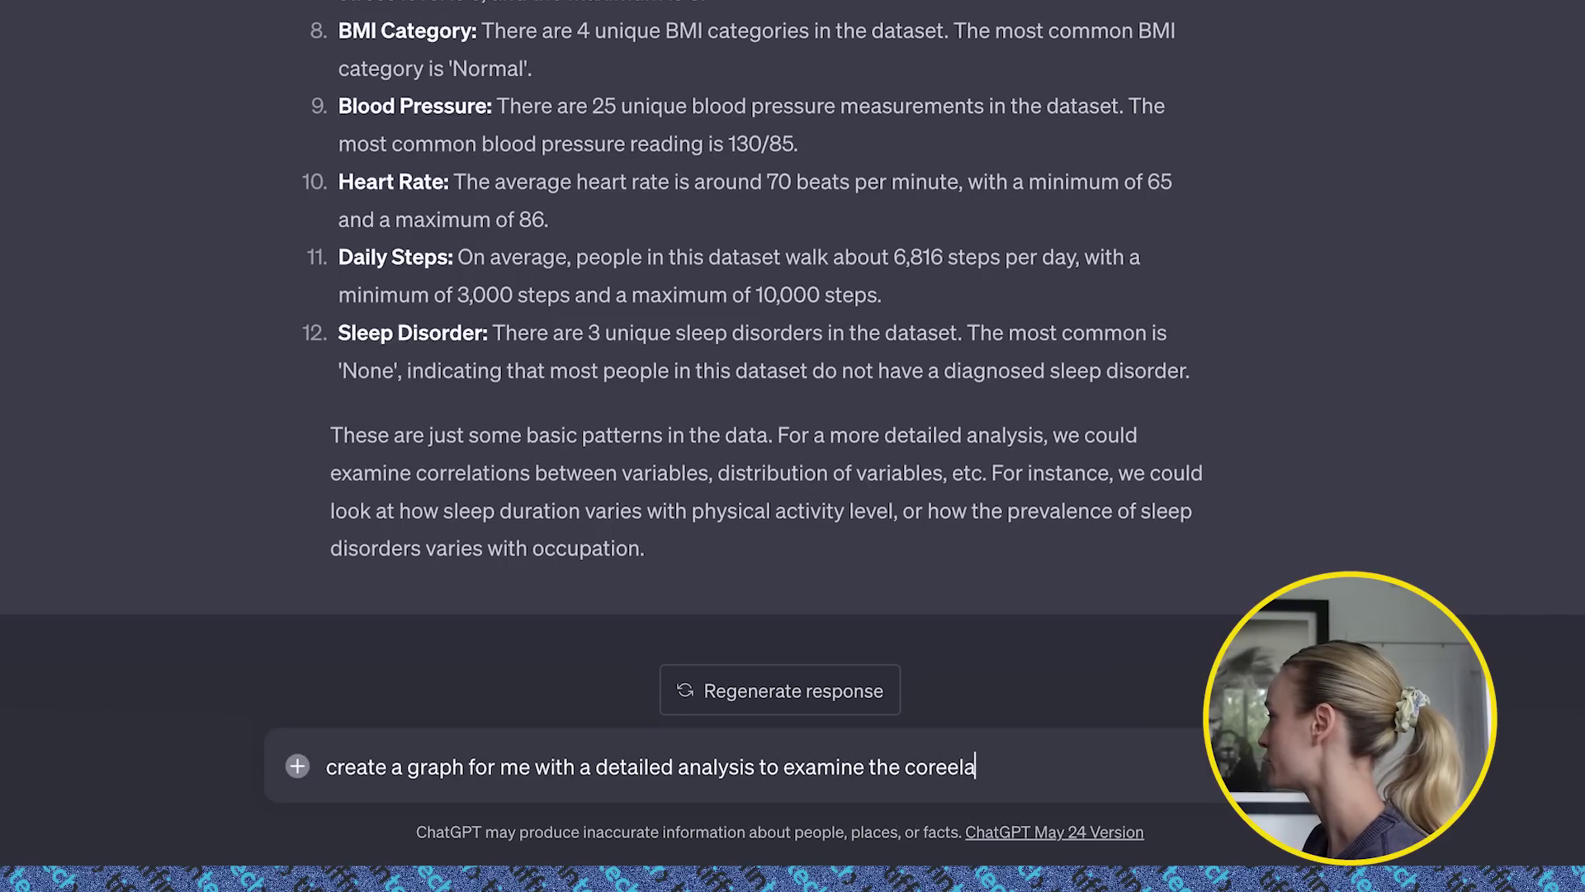
type("tion between ")
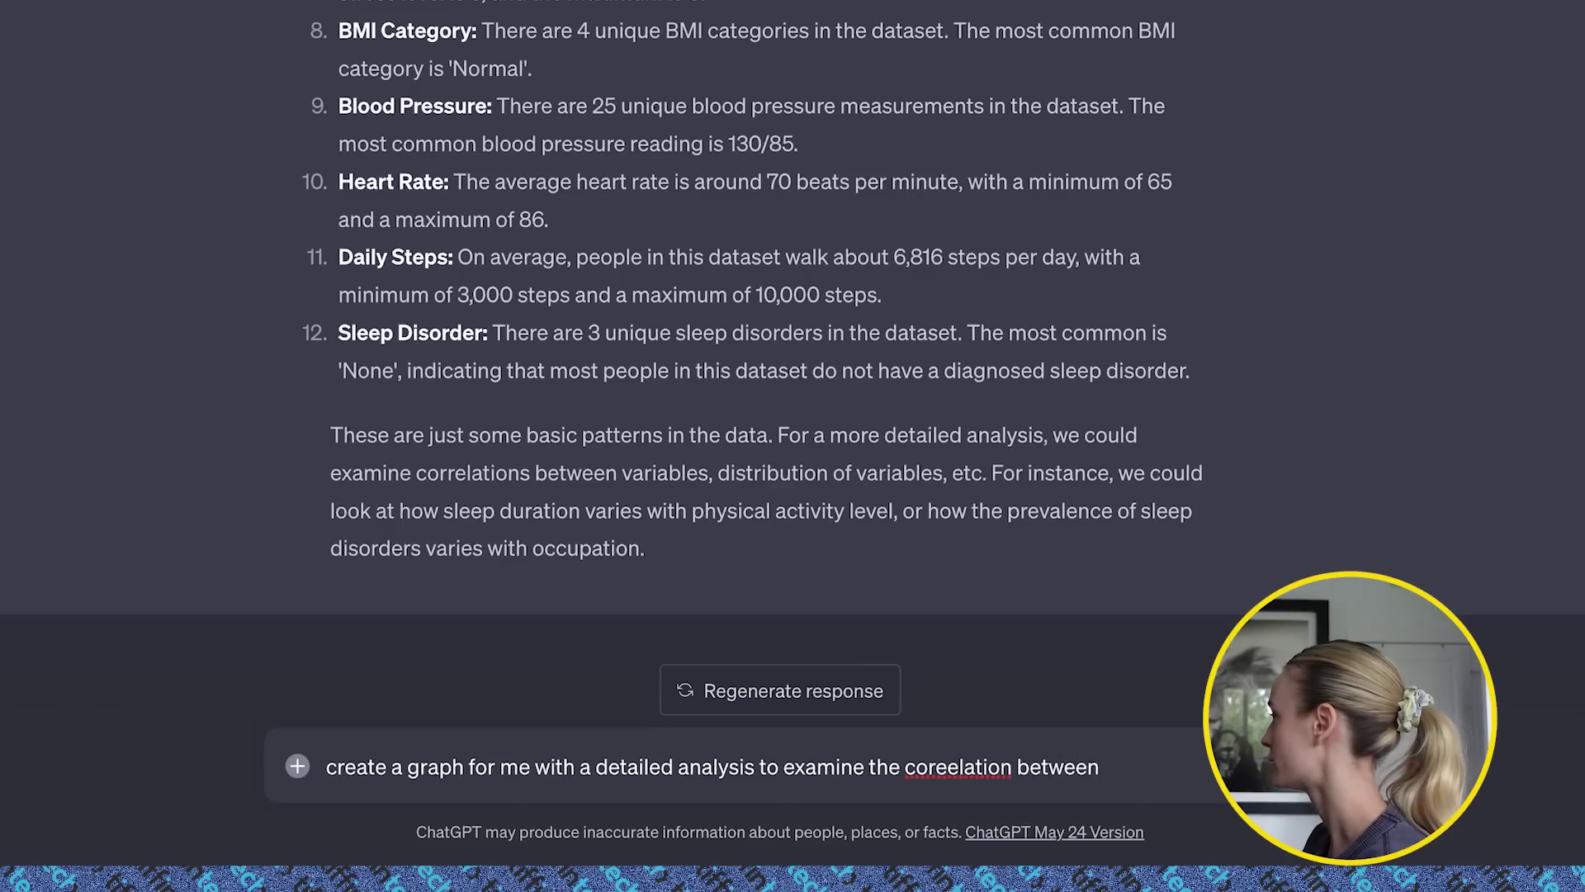
type("how sleep dura")
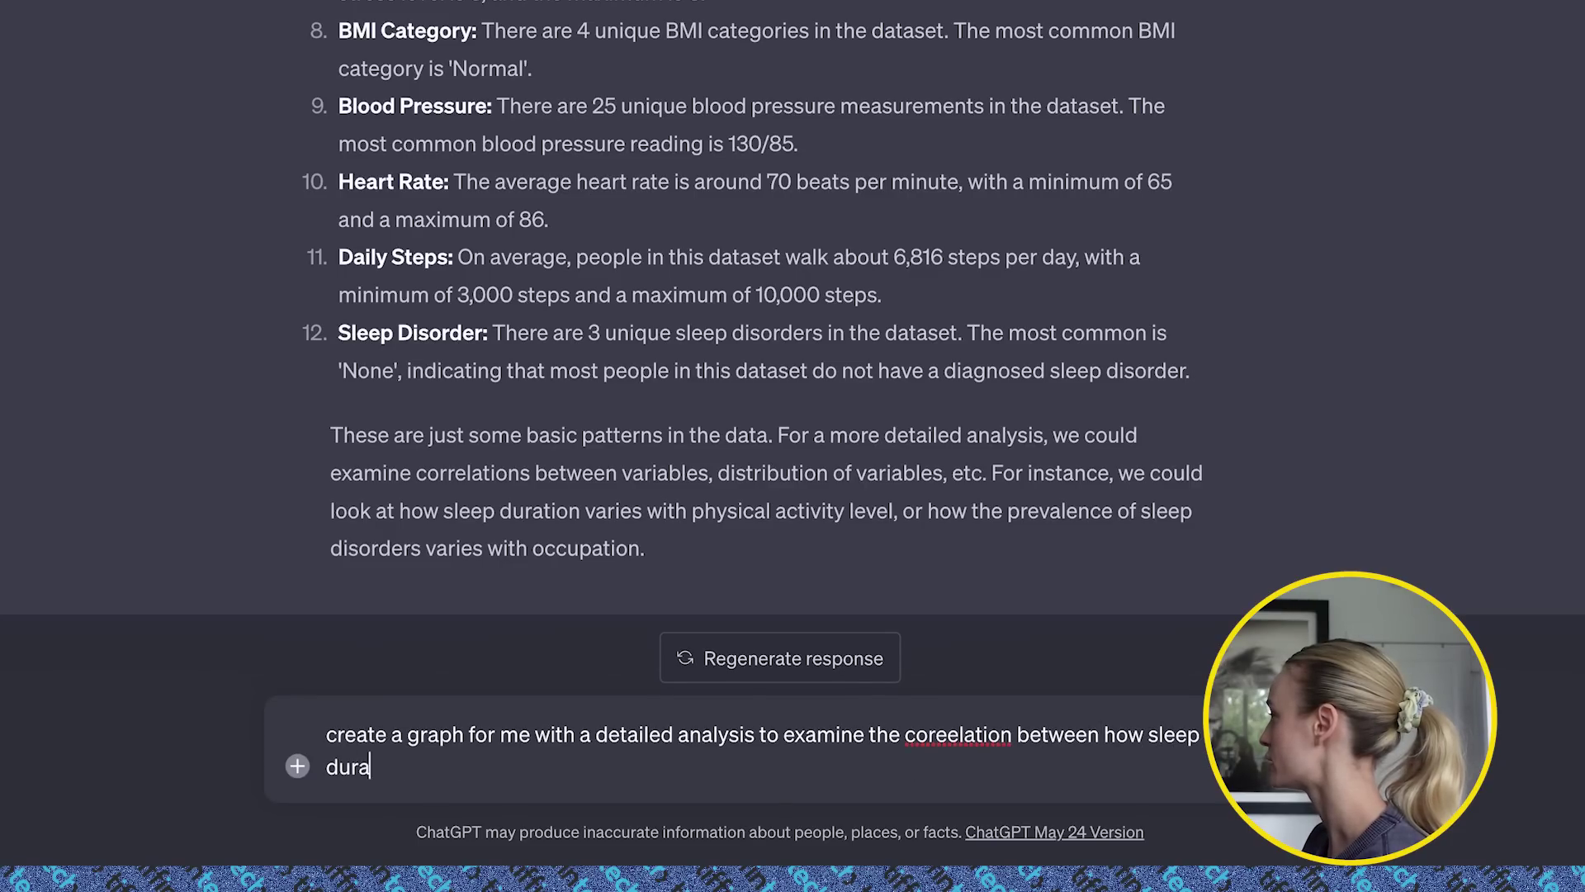
type("tion varies with p")
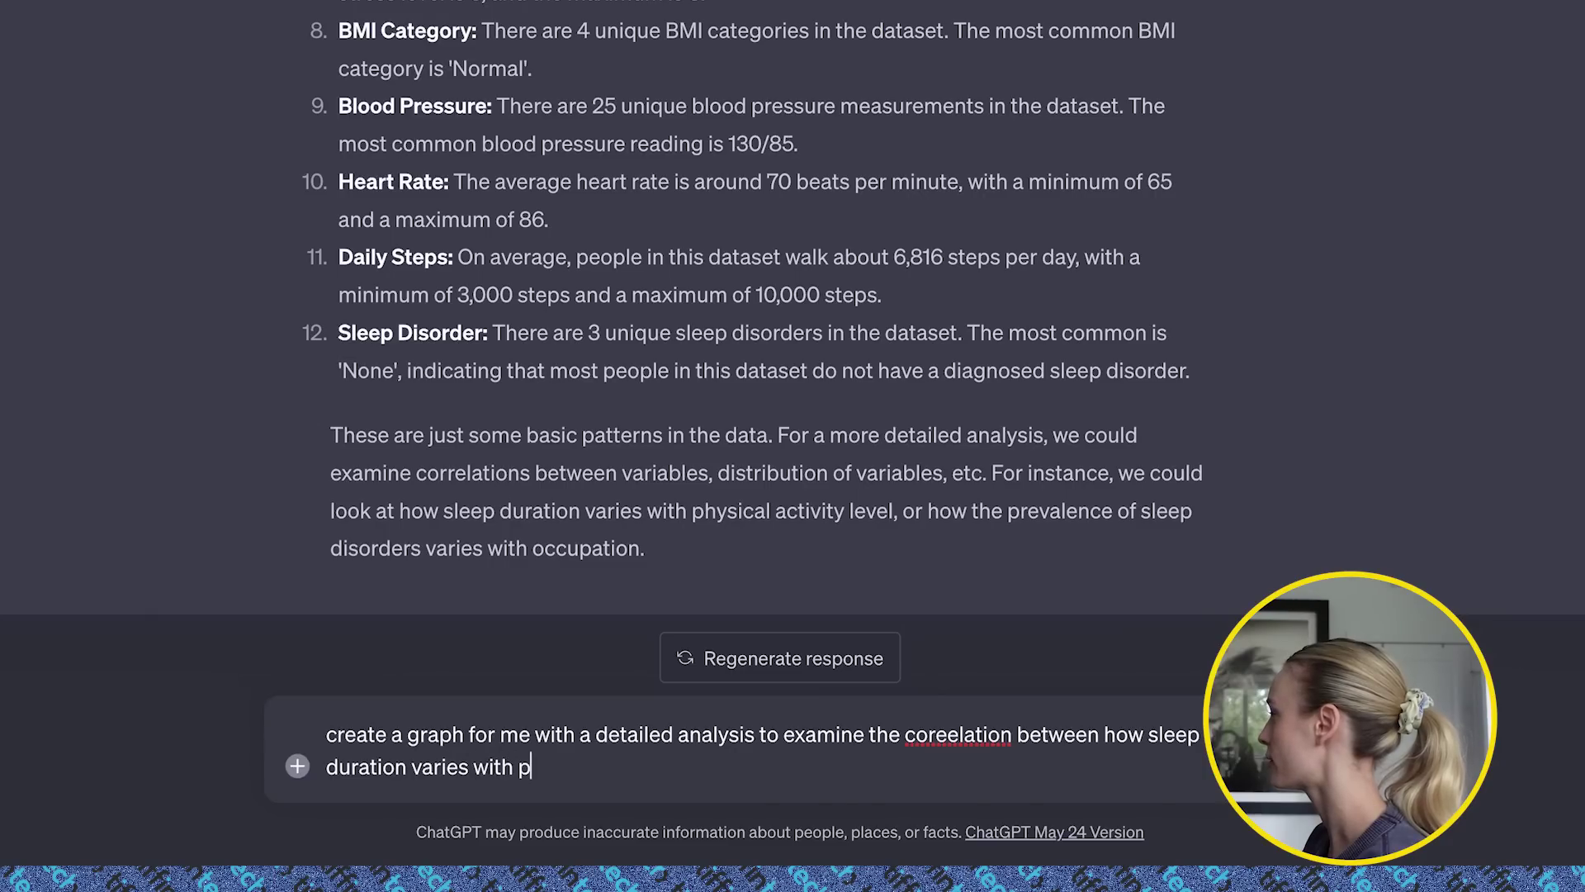
type("hyiscal activity ")
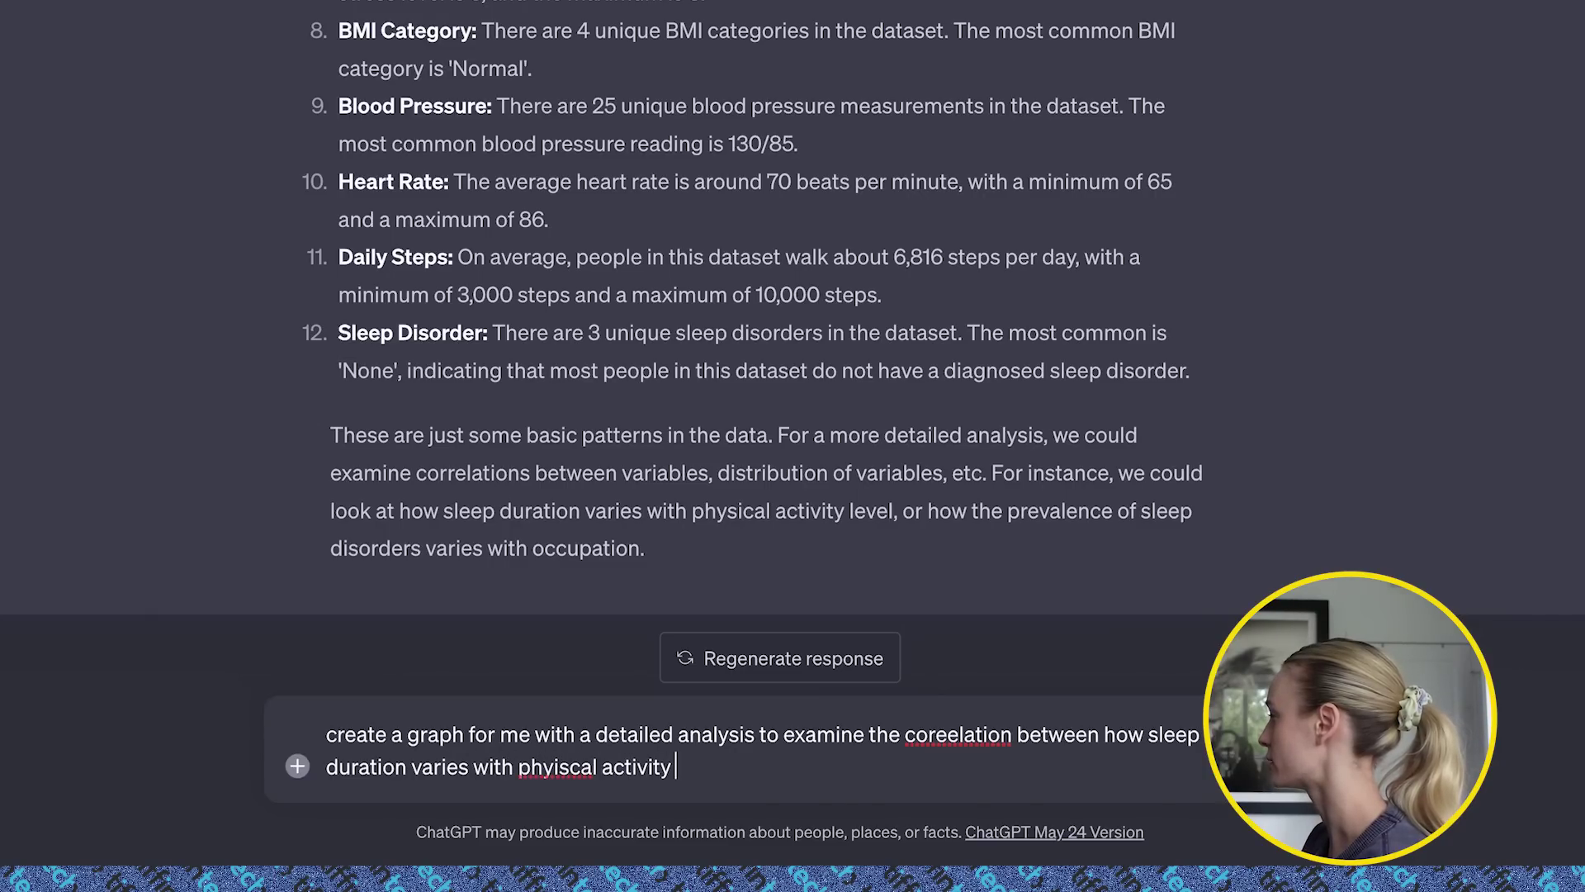
type("level")
right_click(972, 735)
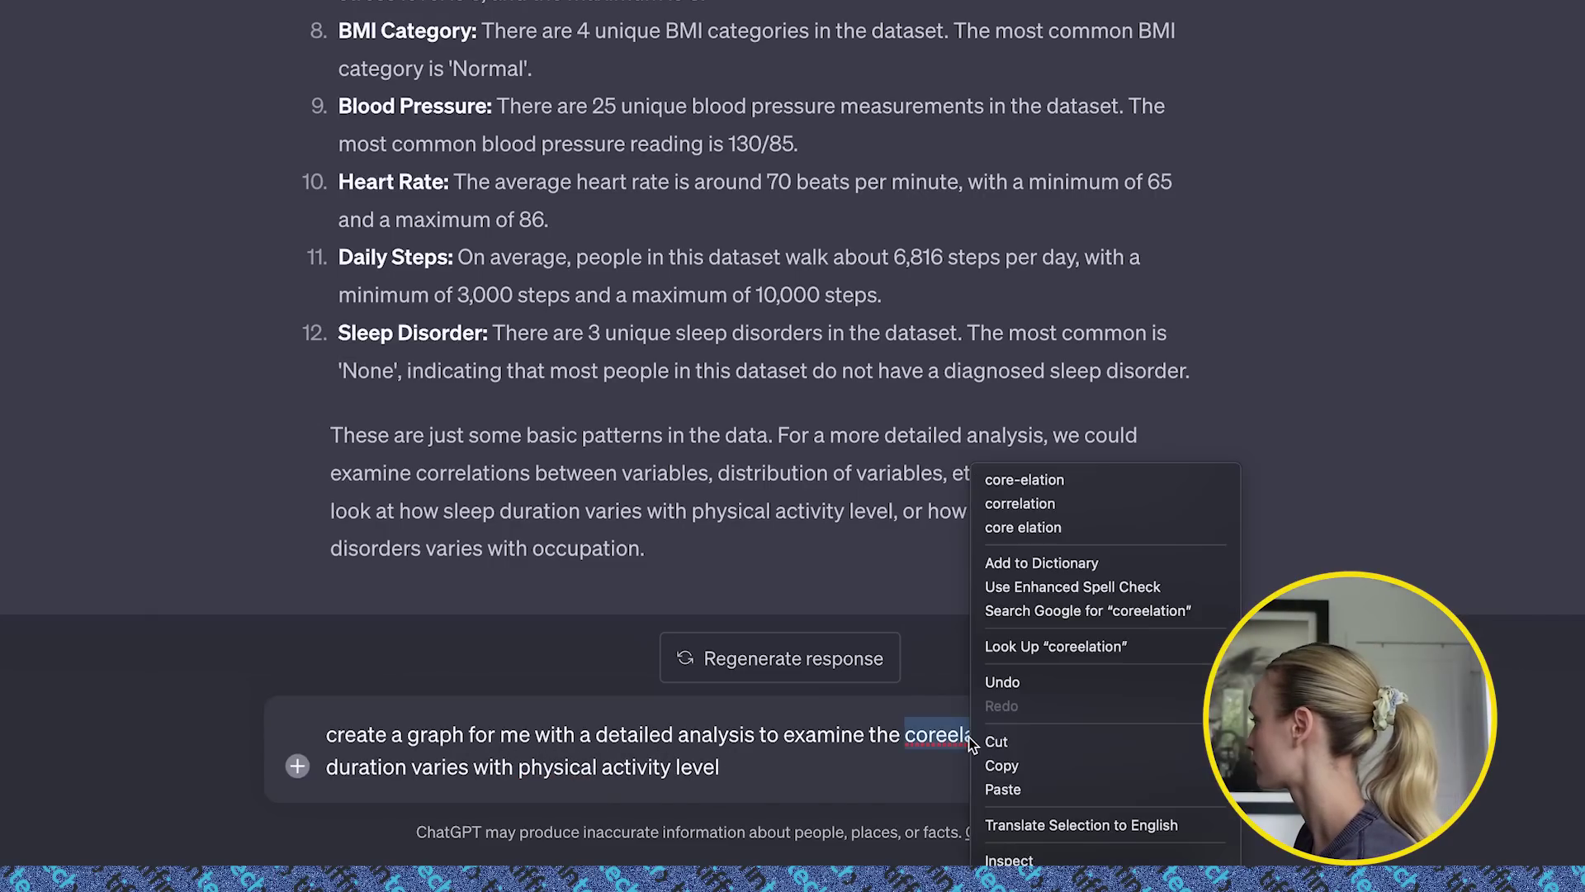
left_click(1065, 505)
key("Return")
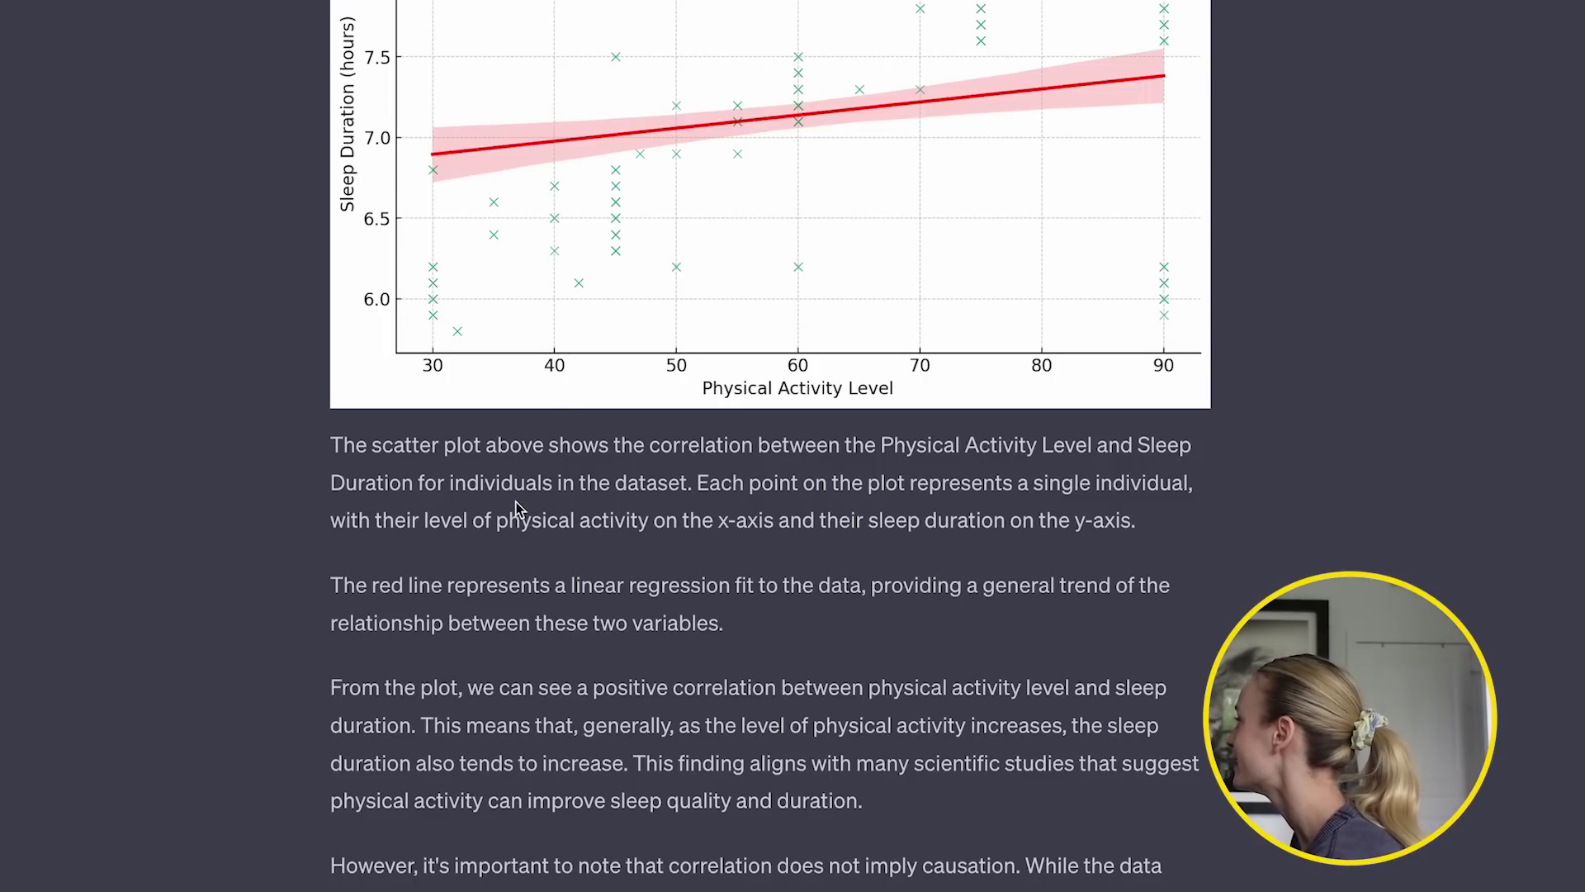
Review the findings under the scatter plot, highlighting the positive correlation sentence, then scroll back up.
scroll(517, 506, "down", 1)
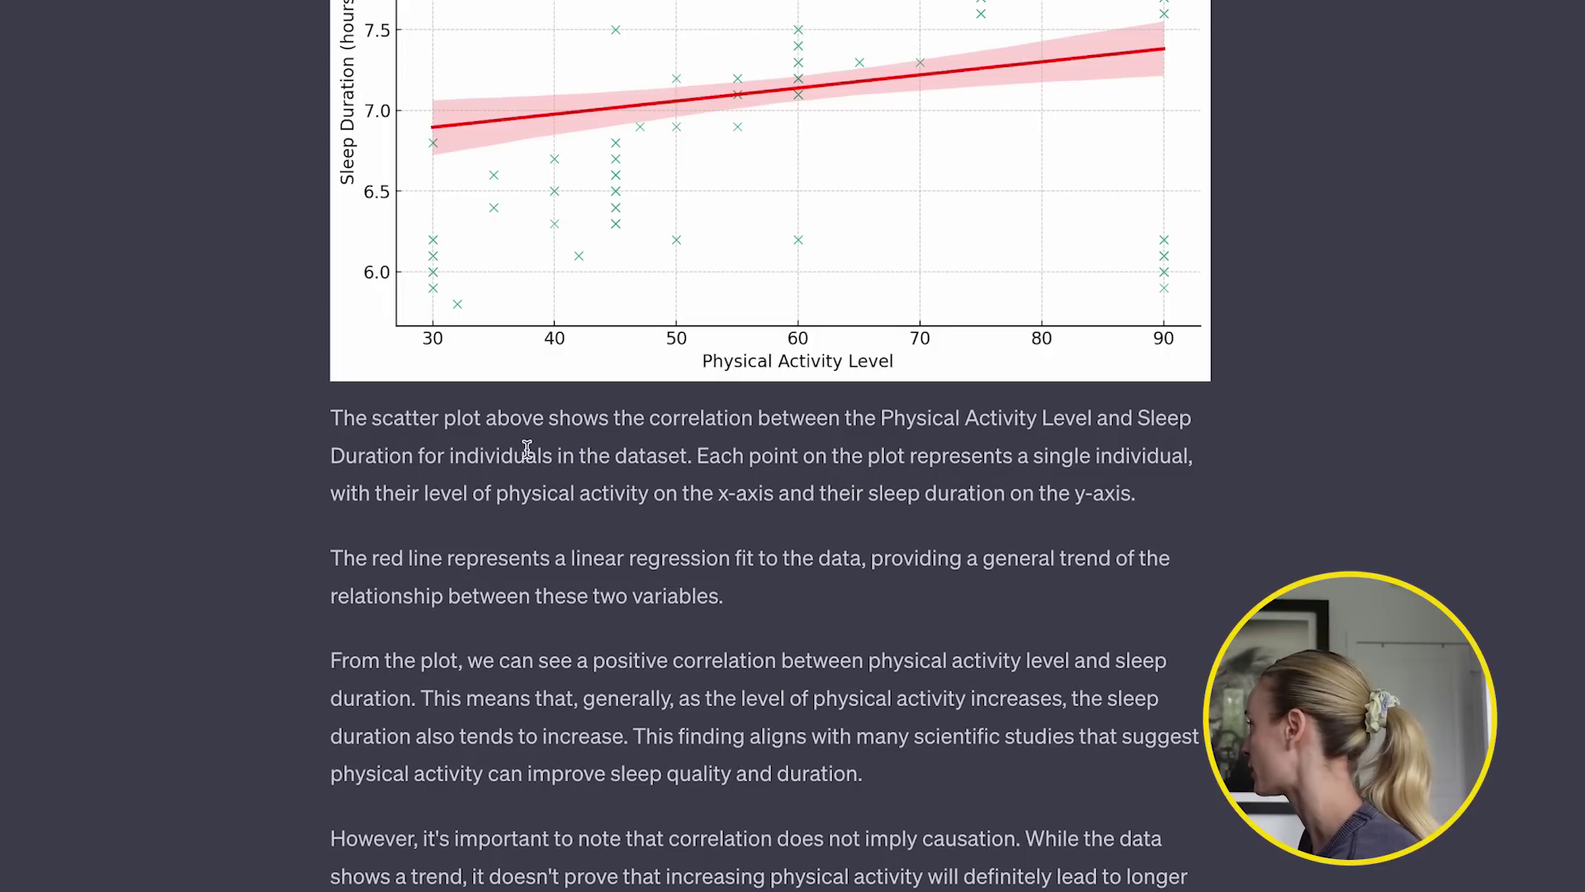
scroll(567, 650, "down", 2)
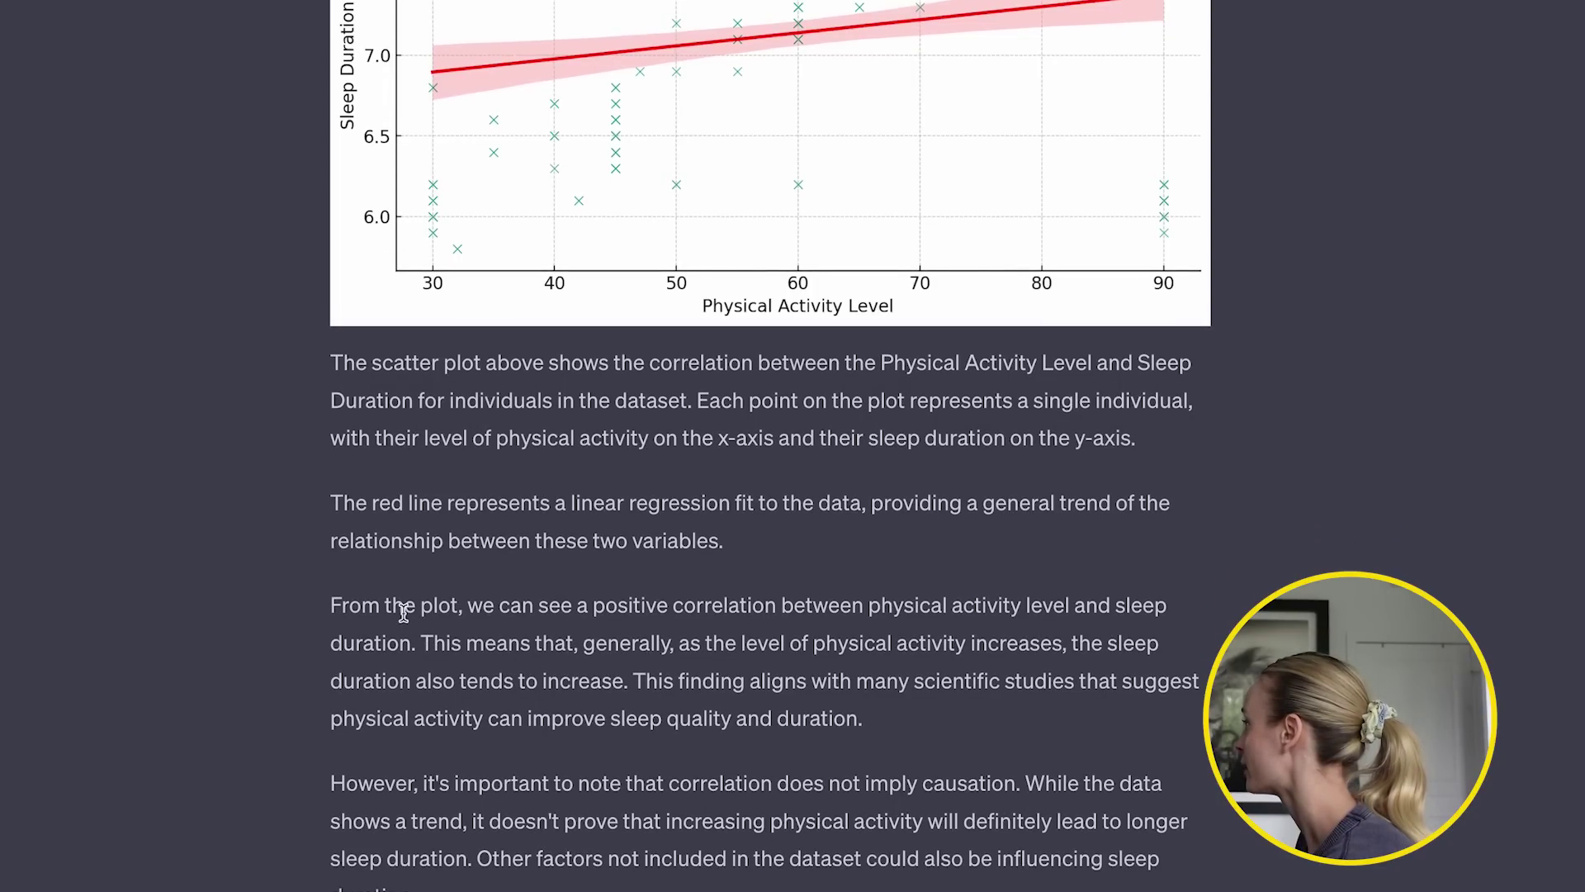
left_click_drag(617, 605, 426, 645)
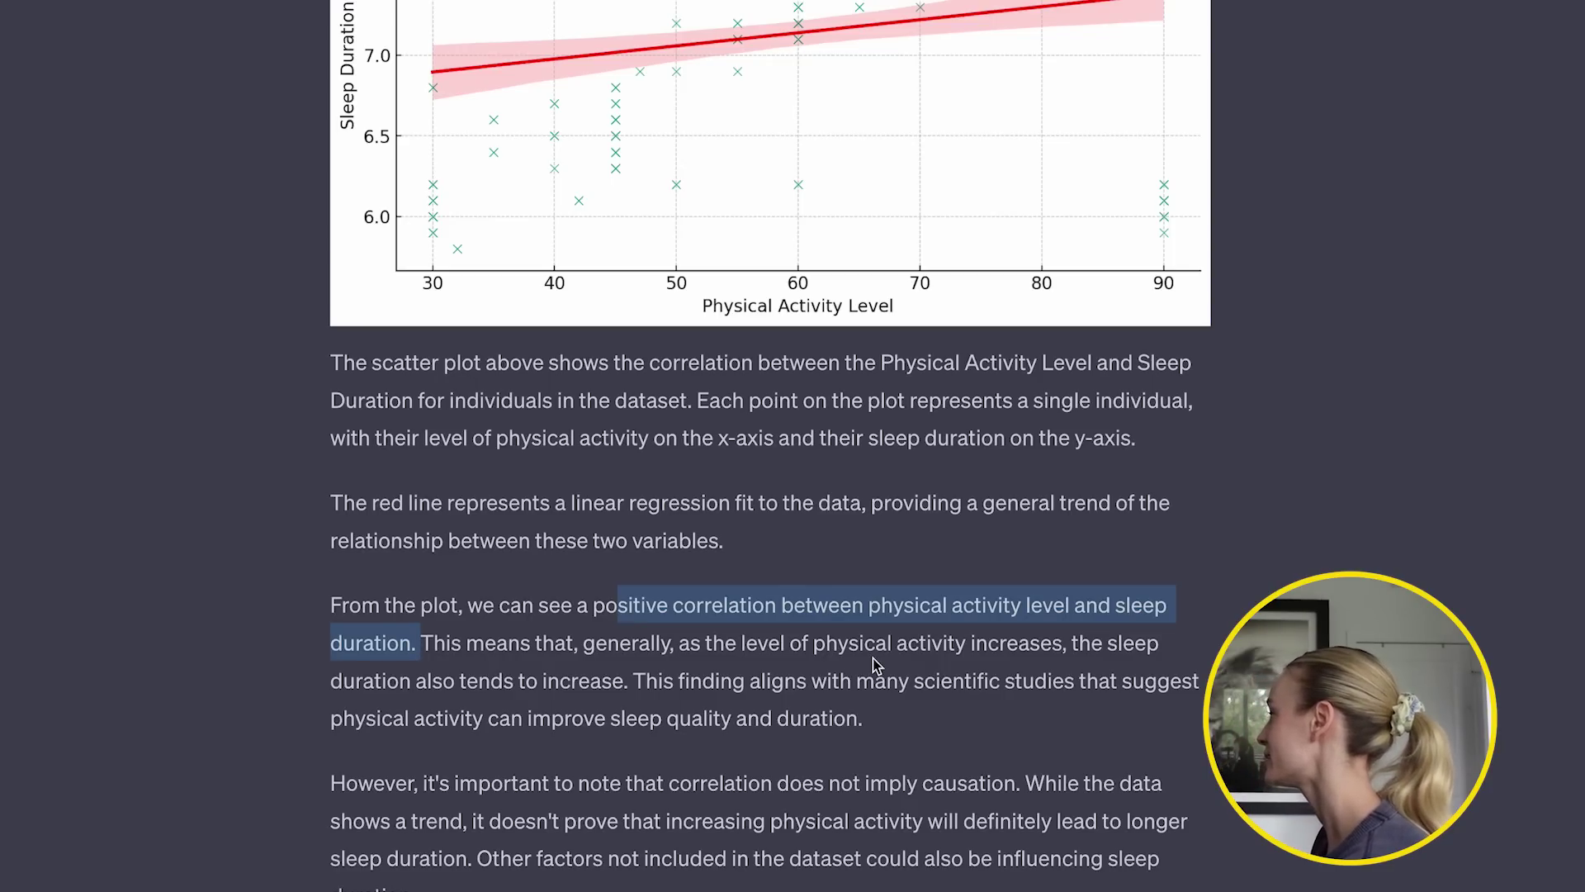
left_click(165, 160)
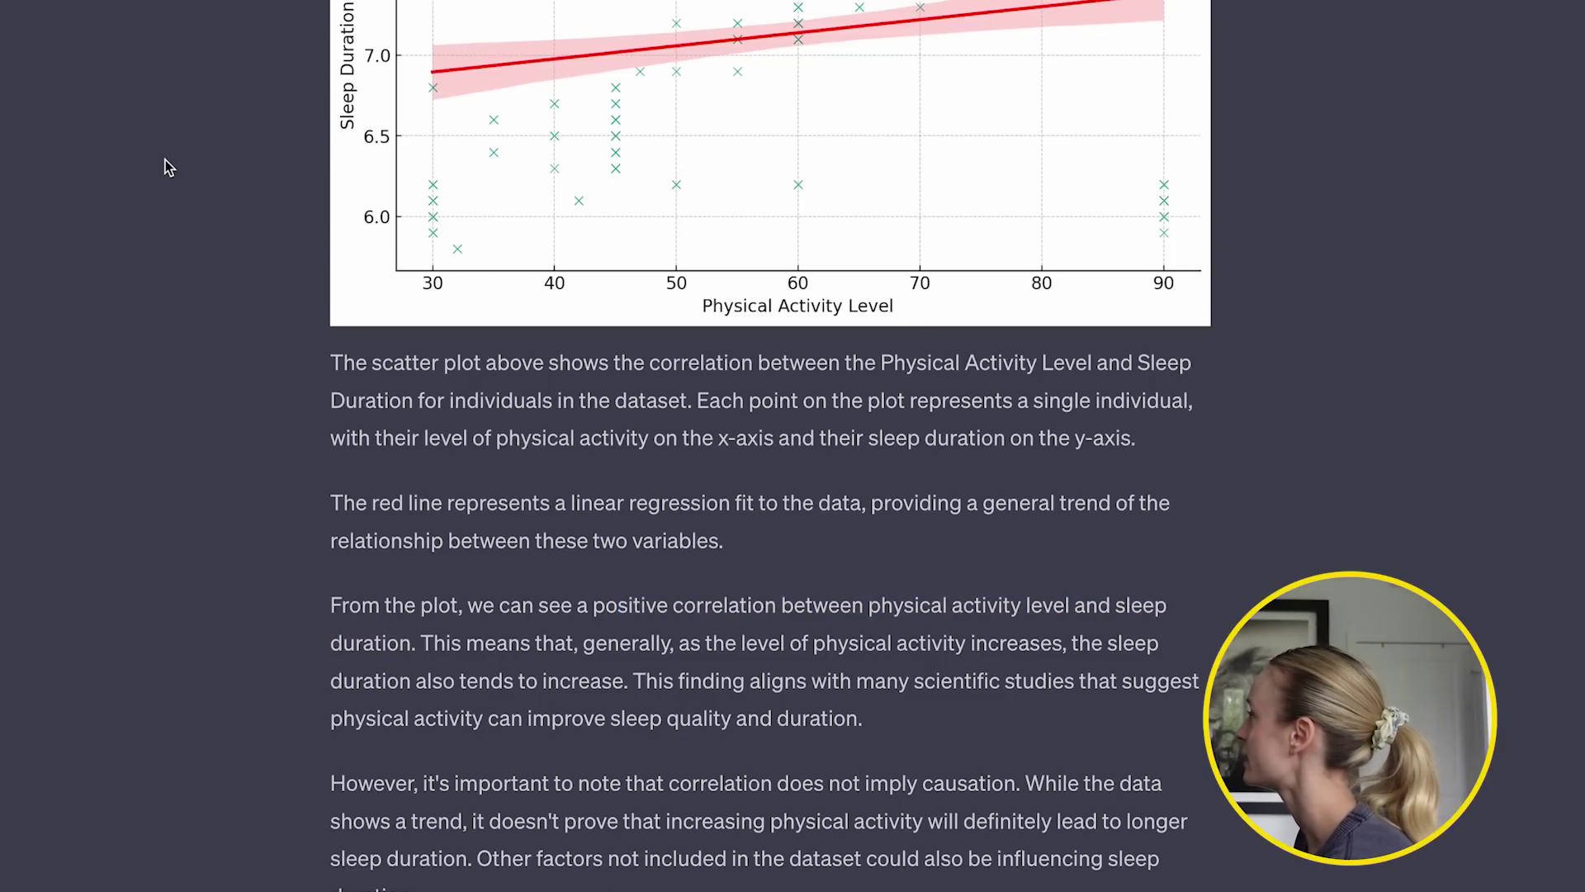
scroll(170, 161, "up", 1)
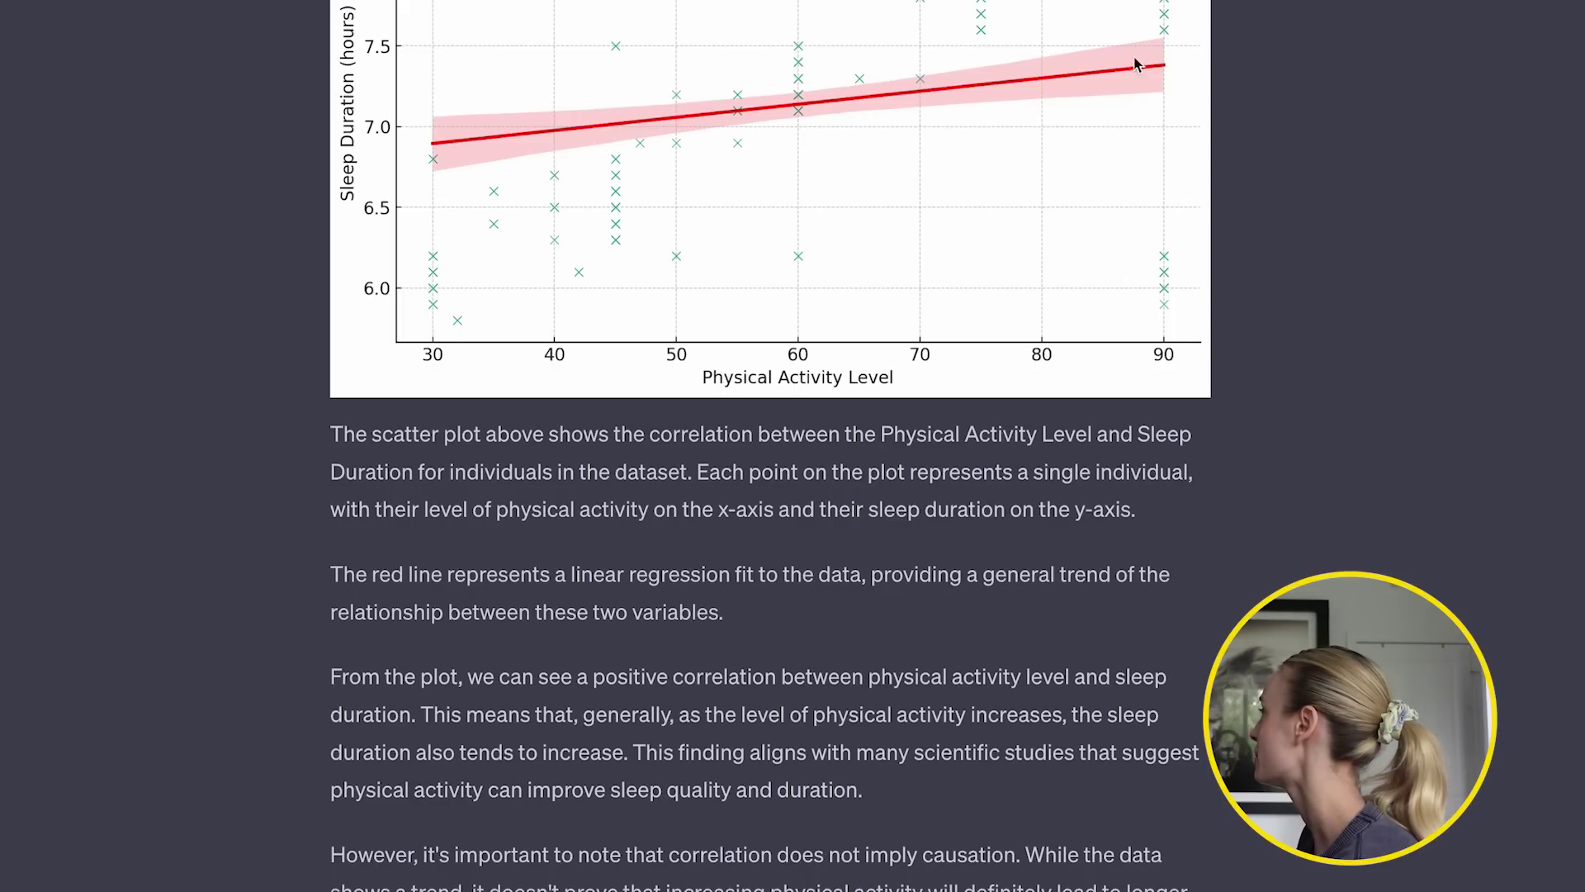
scroll(1170, 96, "up", 3)
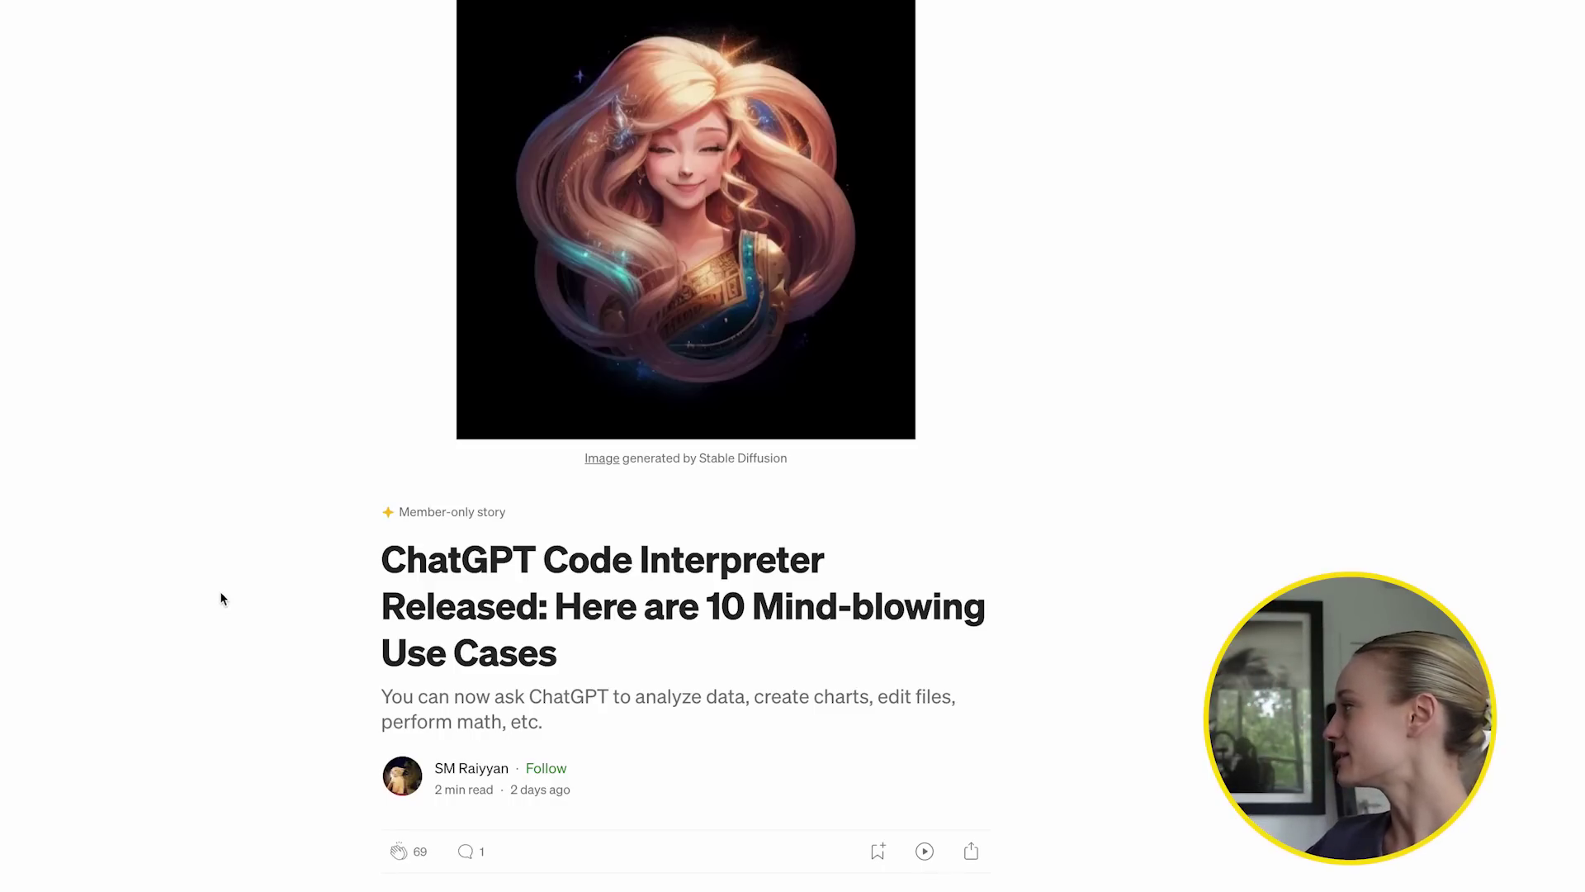
Scroll the Medium article past the graphs section and QR-code tweet to the GIF-to-MP4 tweet.
scroll(219, 591, "down", 2)
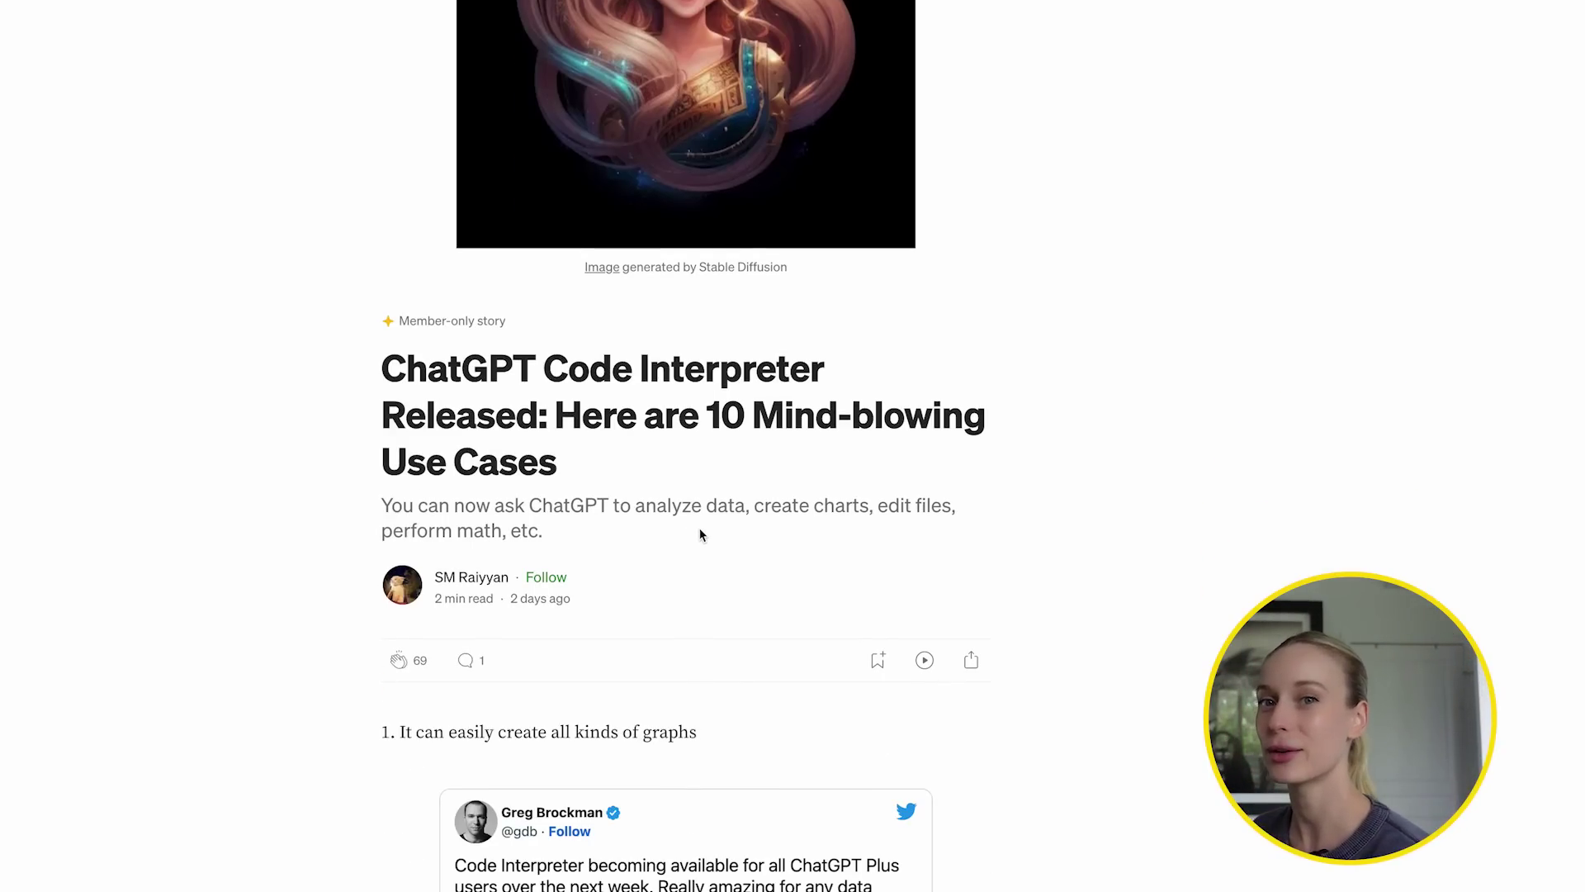
scroll(700, 535, "down", 1)
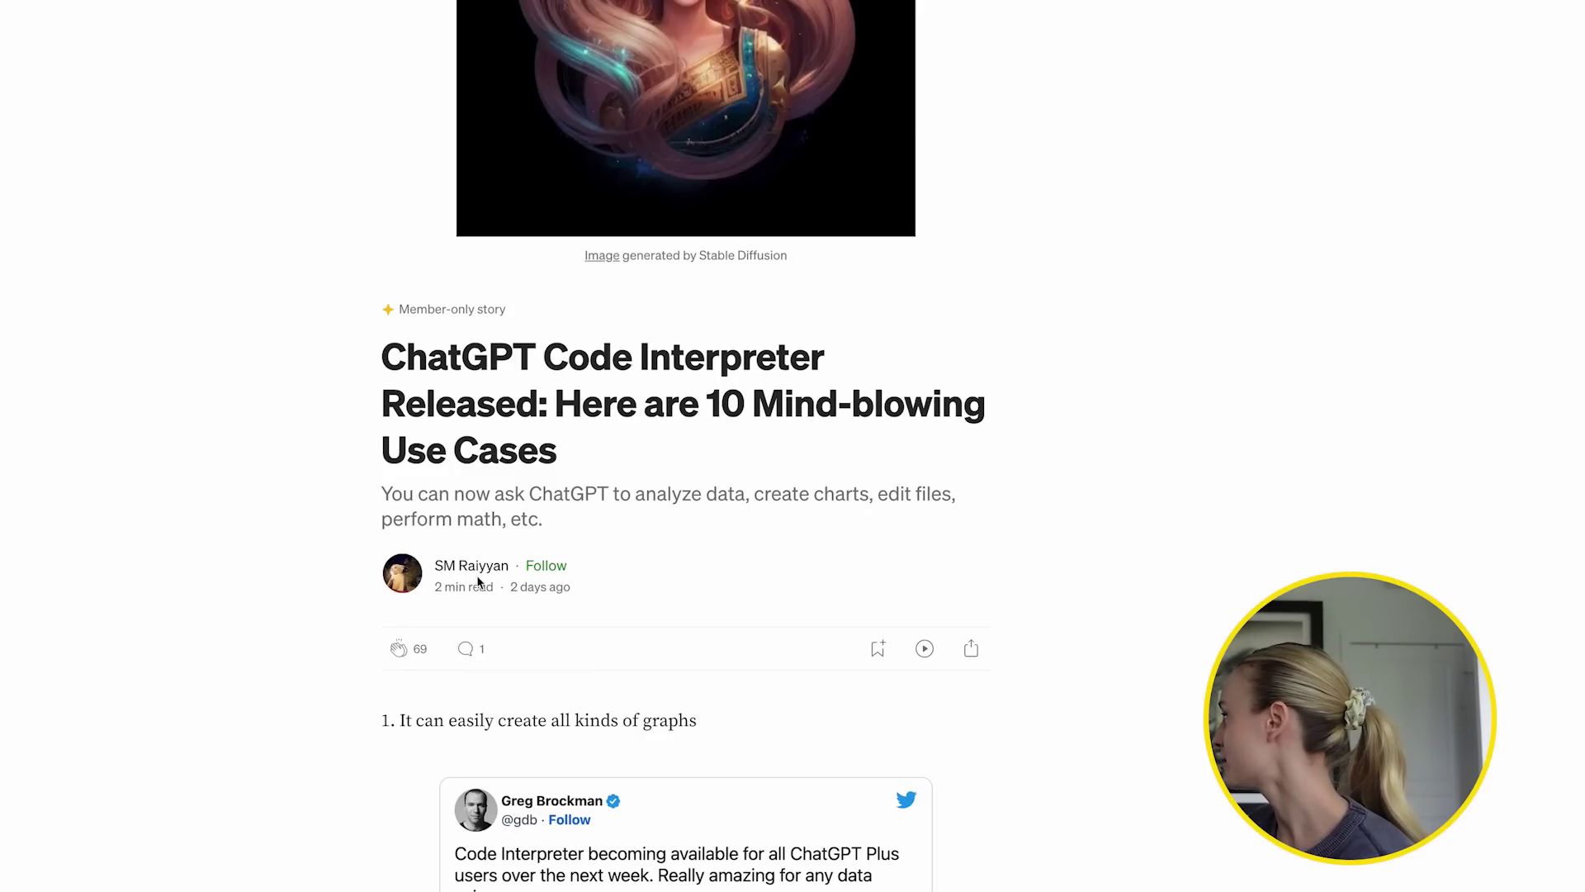
scroll(1027, 631, "down", 5)
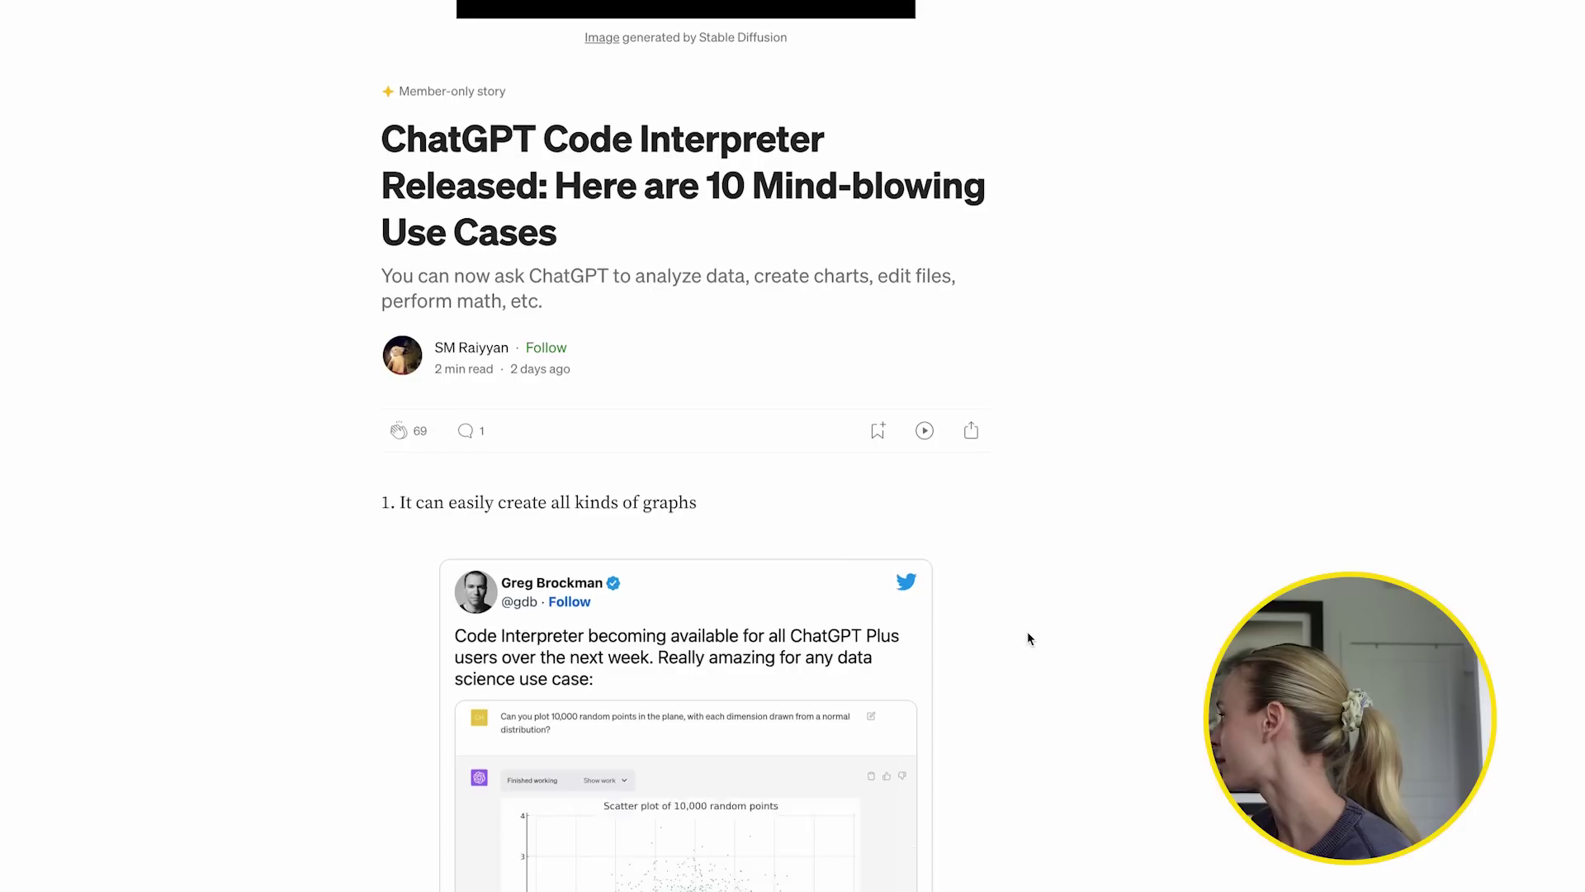
scroll(1027, 631, "down", 4)
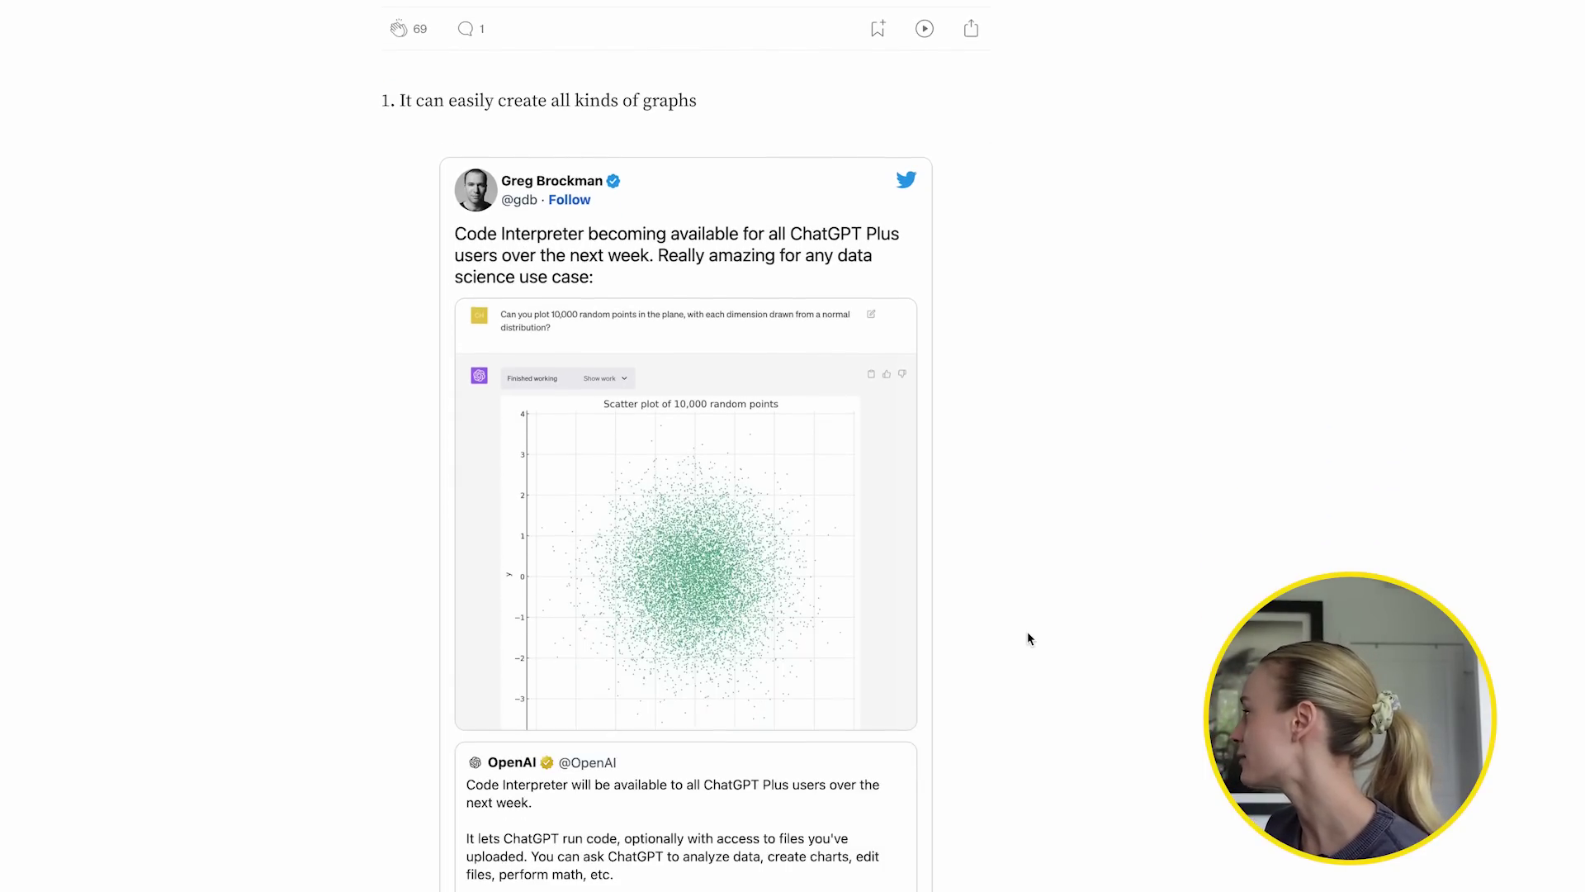
scroll(1027, 631, "down", 1)
scroll(1027, 637, "down", 3)
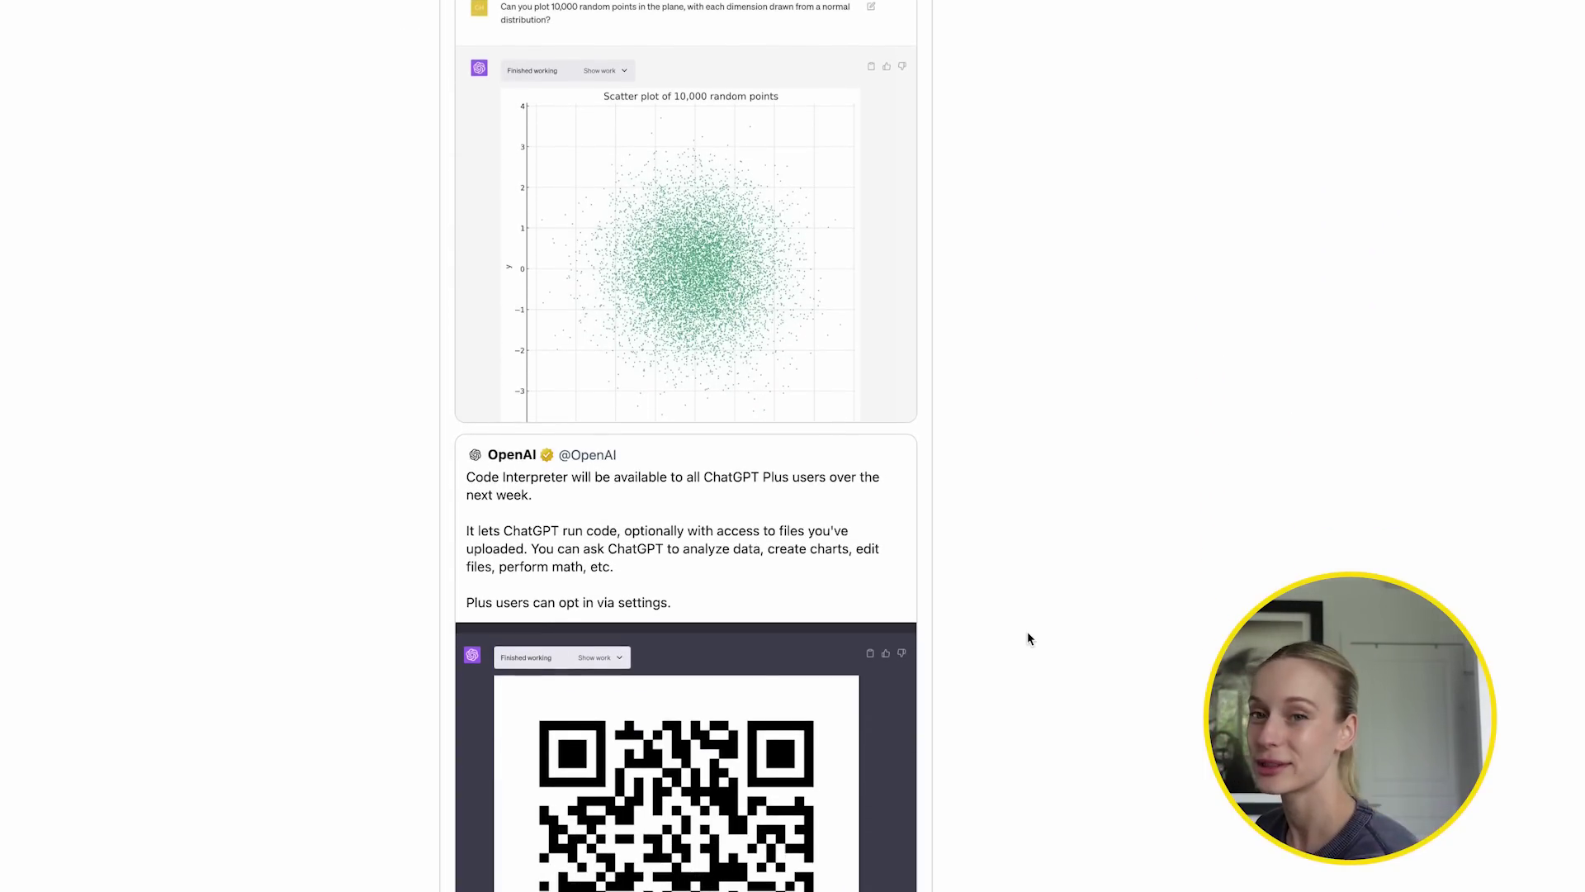
scroll(1028, 638, "down", 2)
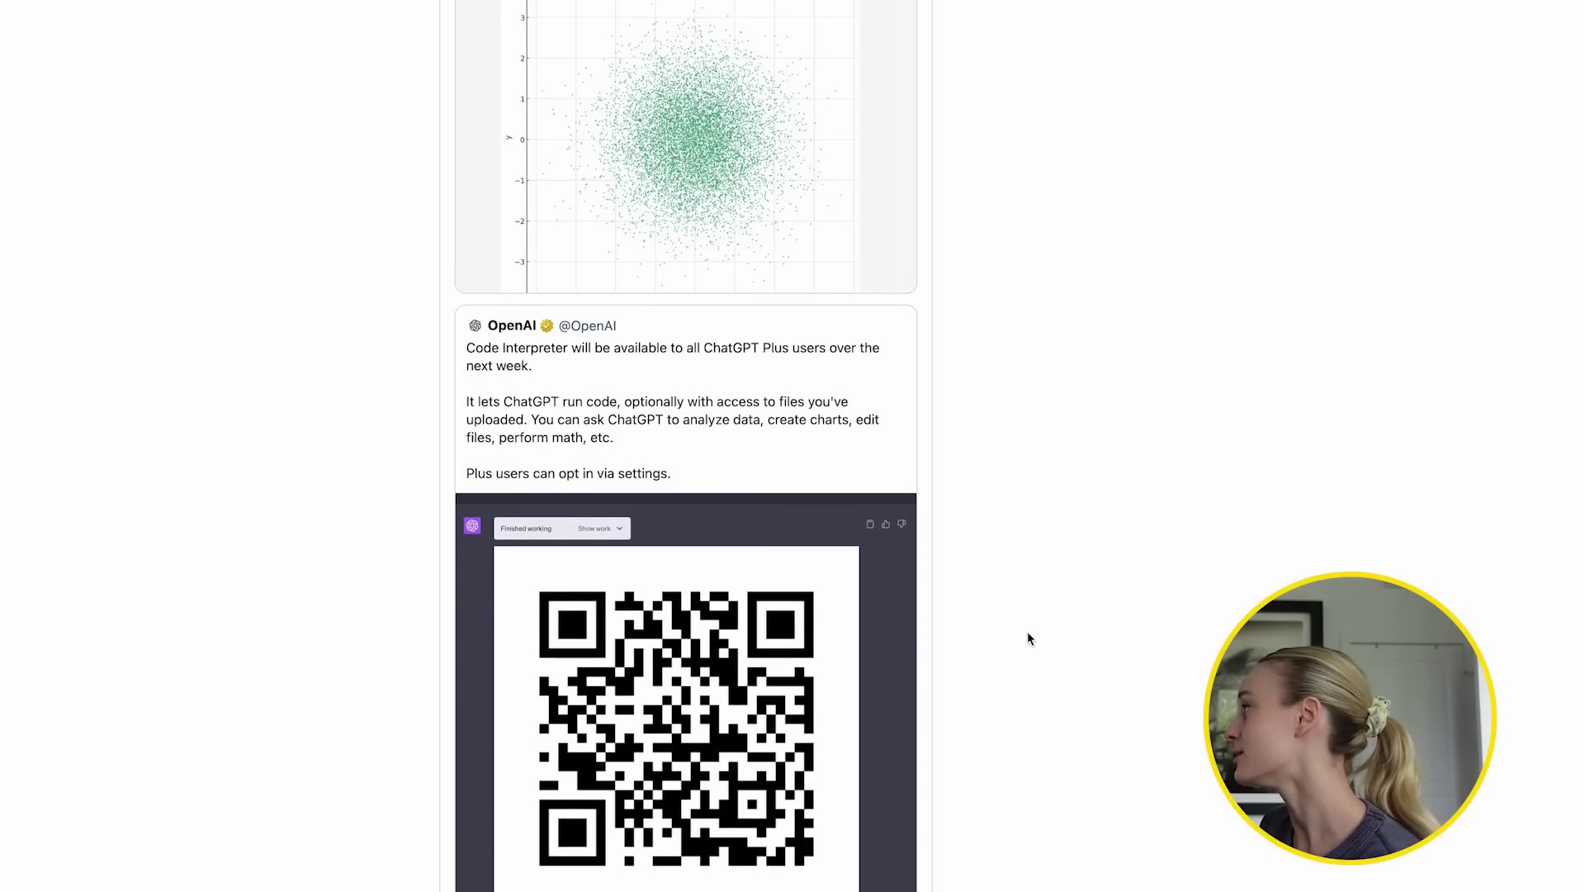
scroll(1028, 633, "down", 2)
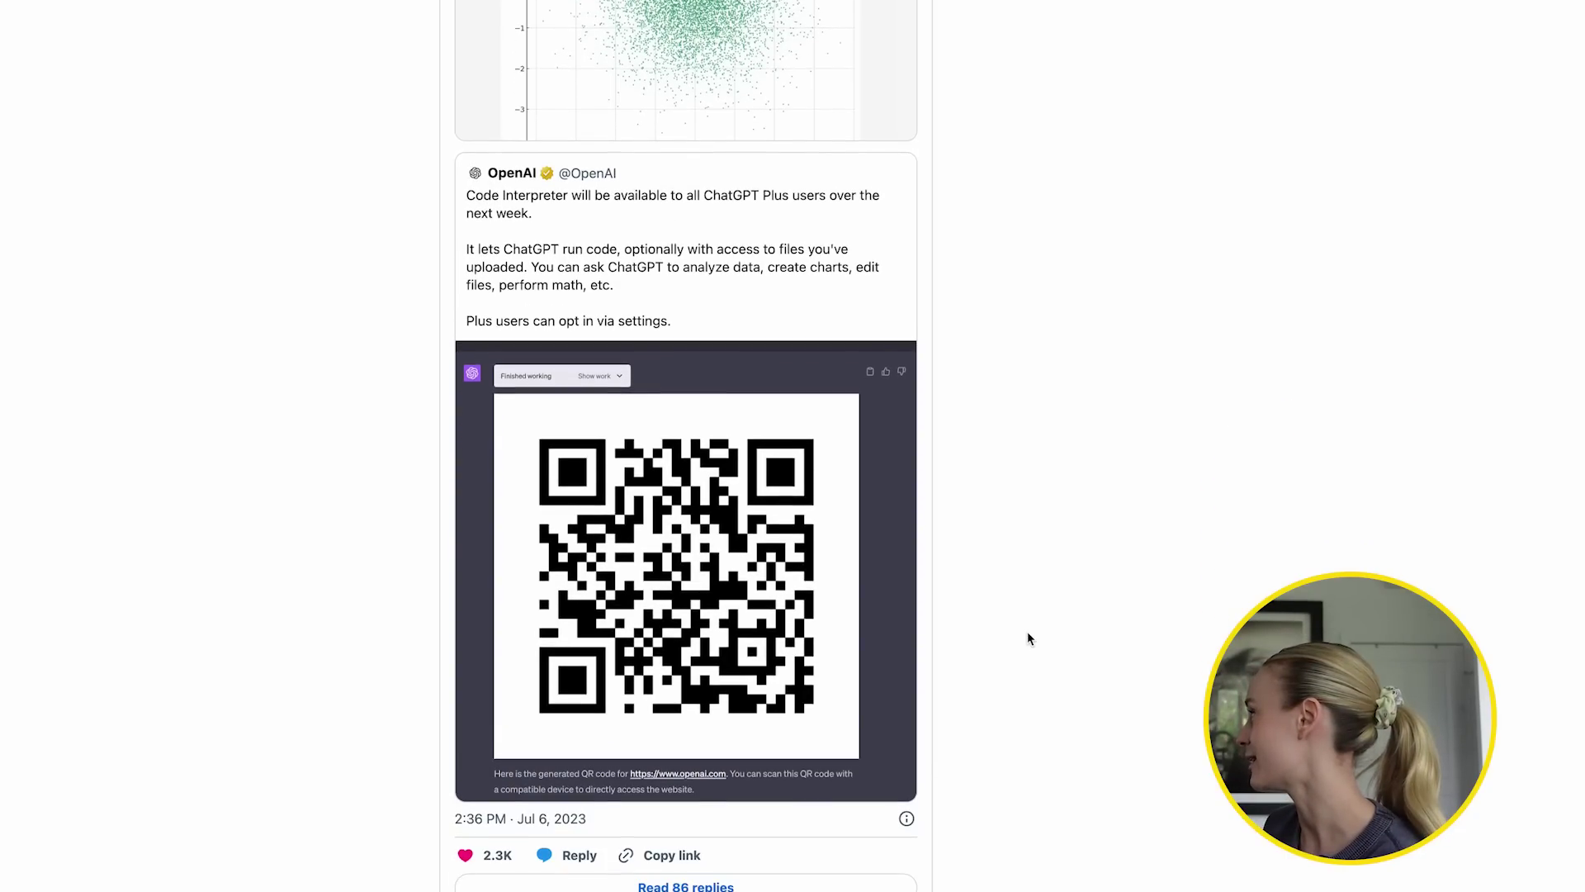
scroll(1029, 638, "down", 10)
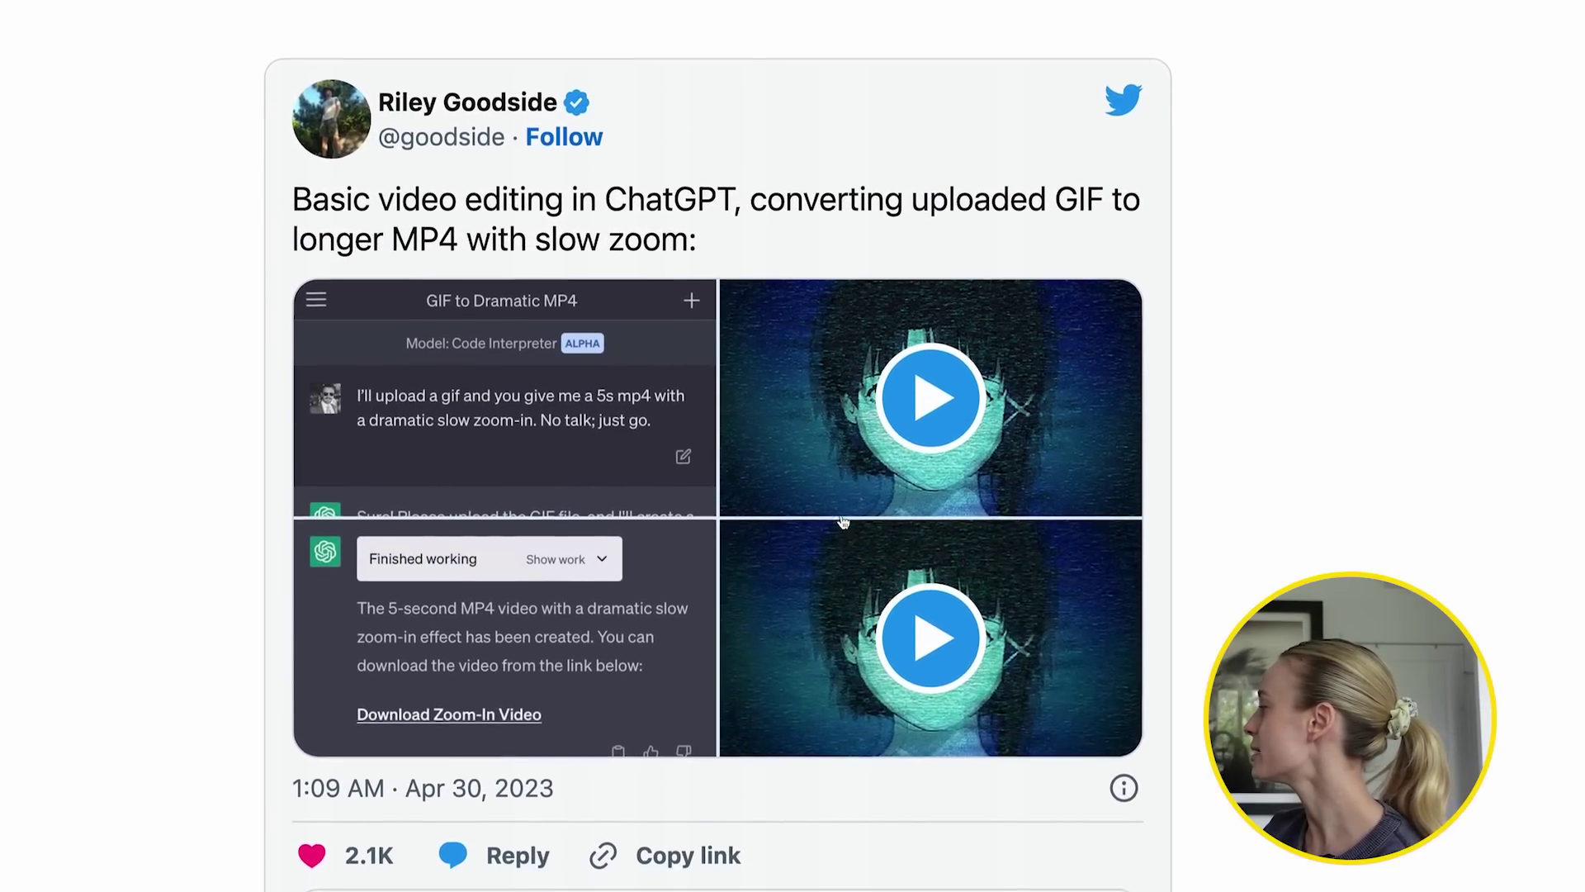
Open the embedded GIF-to-MP4 example tweet's video from the Medium article.
left_click(931, 415)
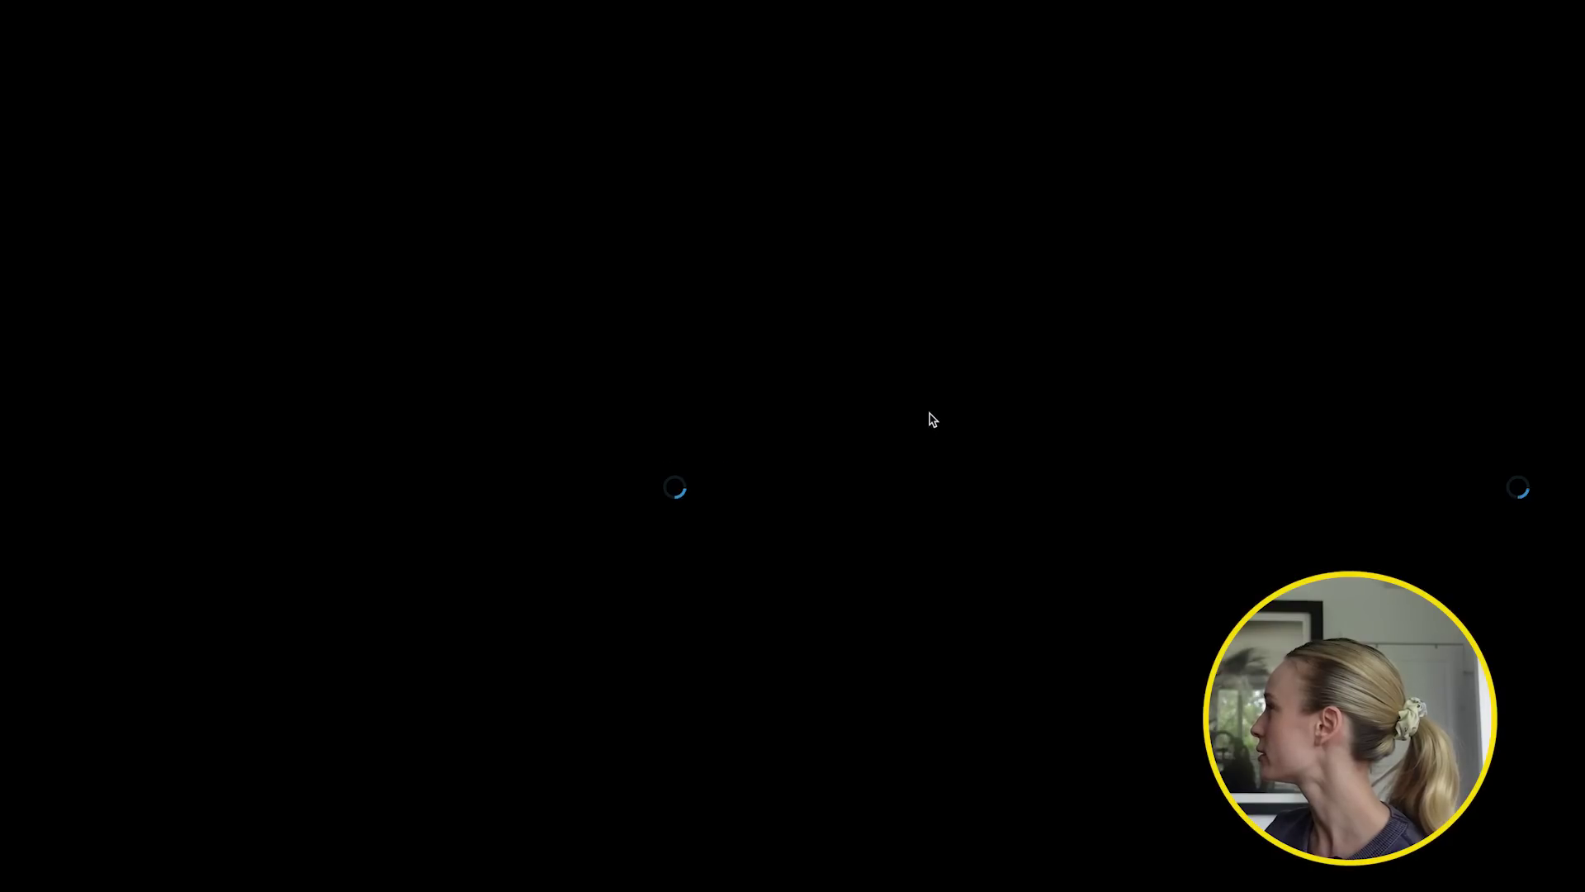